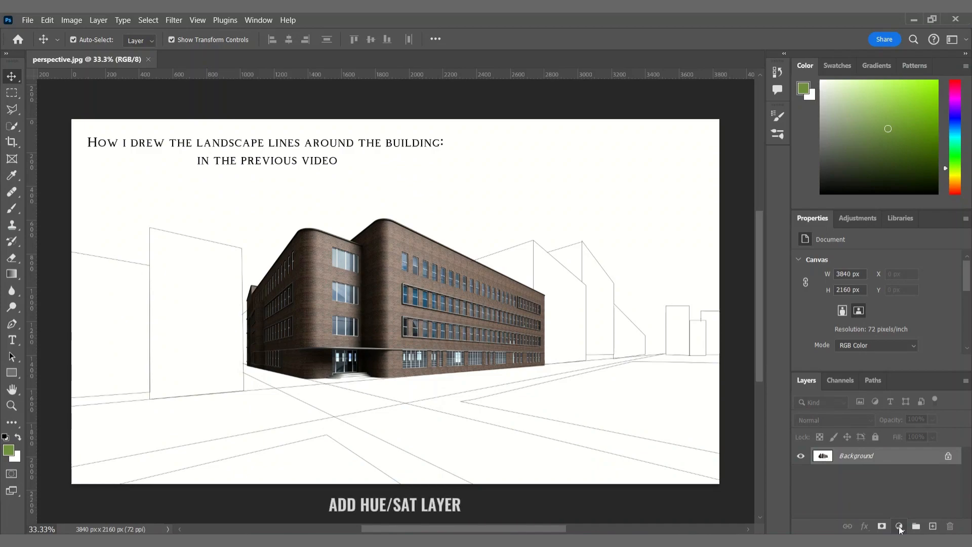
Add a Hue/Saturation adjustment layer and set its Reds range to hue -12 and saturation +30.
left_click(899, 527)
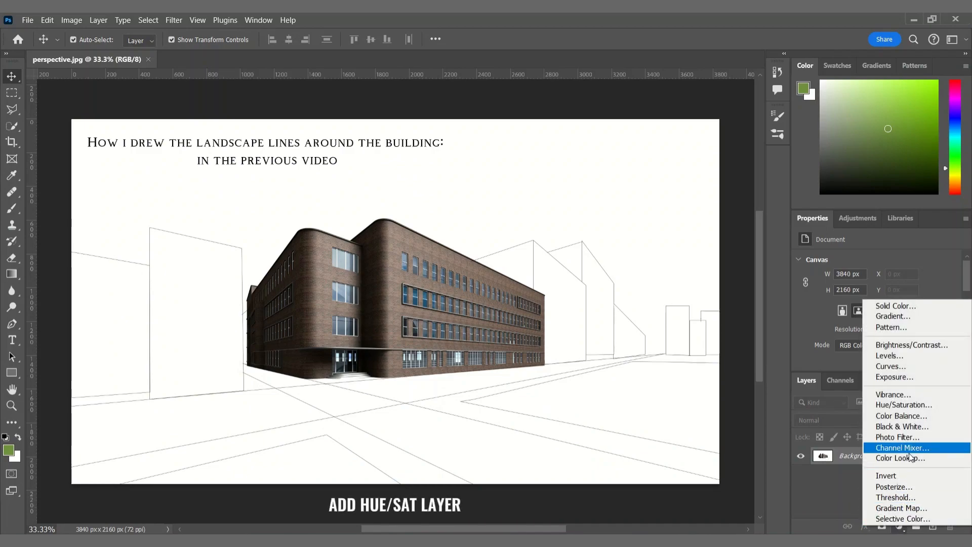
left_click(906, 405)
left_click(873, 278)
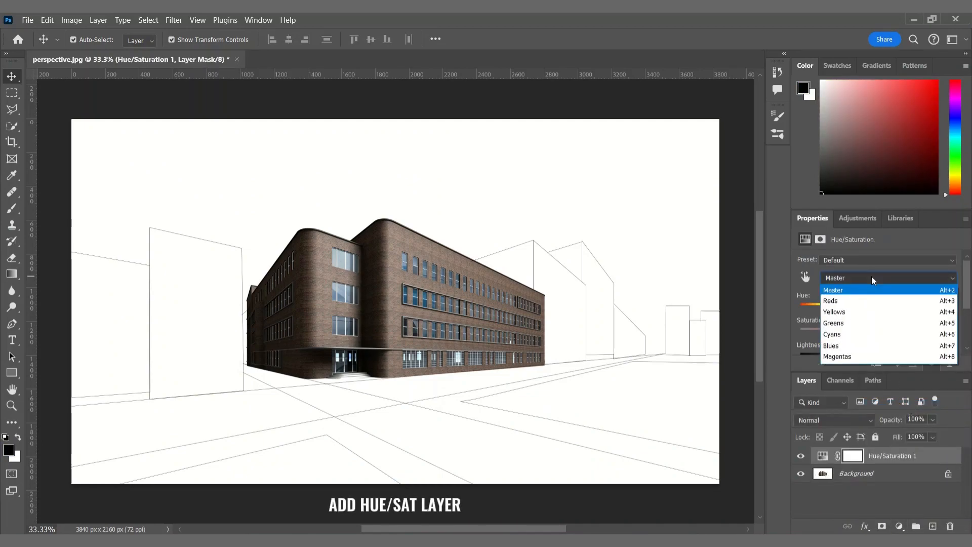
left_click(859, 302)
left_click_drag(877, 309, 892, 334)
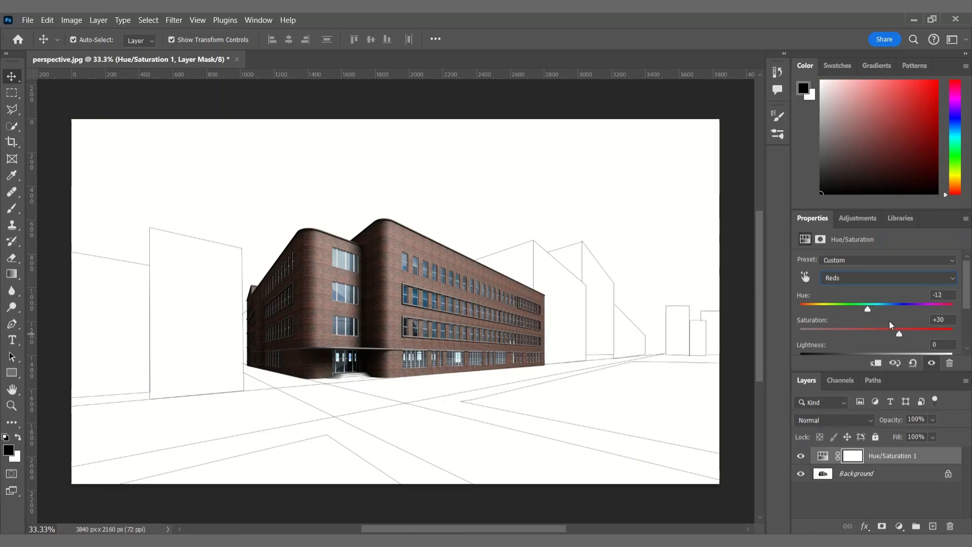
Adjust the Yellows range's saturation and lightness to redden the brick, and merge the Hue/Saturation layer with the Background.
left_click(871, 277)
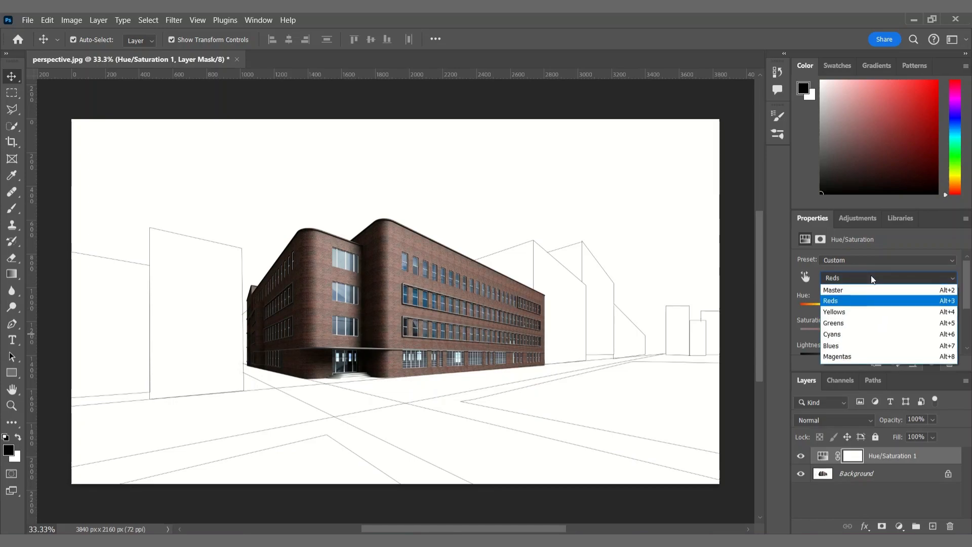
left_click(871, 309)
left_click(908, 329)
left_click_drag(939, 331, 941, 333)
scroll(927, 335, "down", 1)
left_click(911, 343)
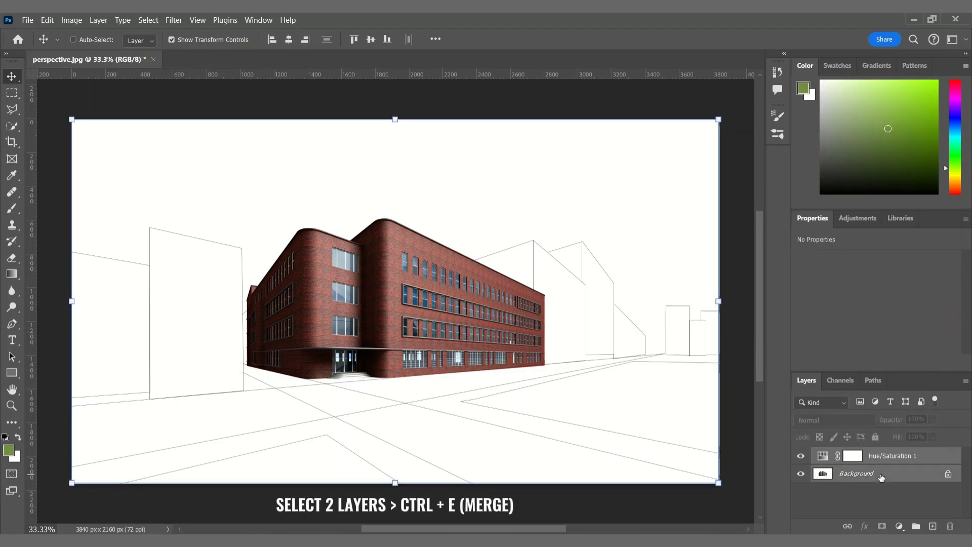
key("ctrl+e")
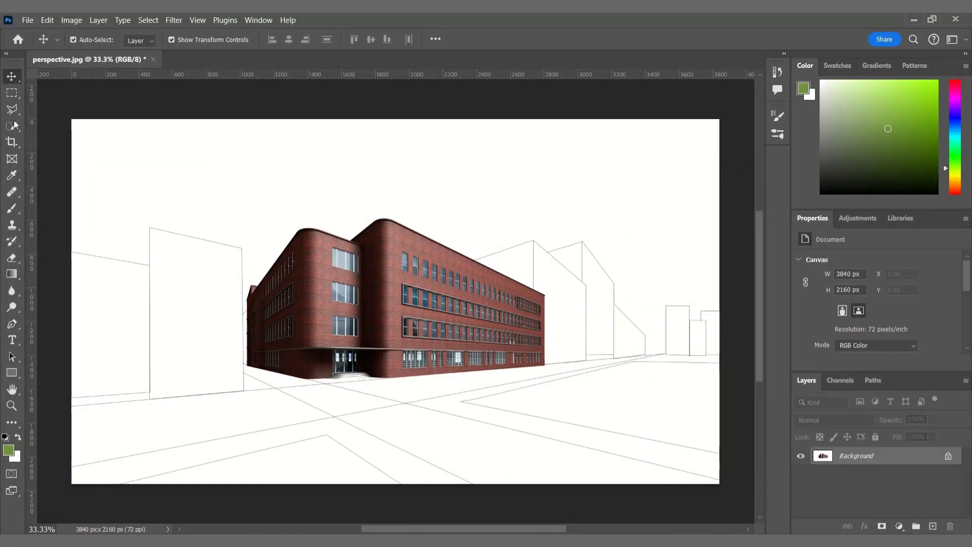
Select the white sky area above the buildings with the Magic Wand and copy it to a new layer.
right_click(13, 126)
left_click(67, 148)
left_click(360, 165)
key("ctrl+j")
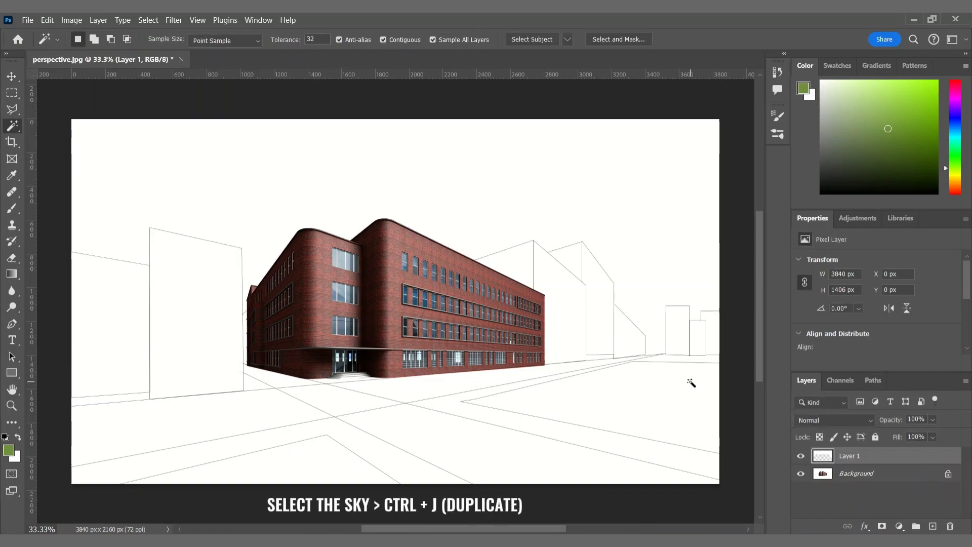
Place the summer-wheat-landscape-background image from the my design folder and scale it to the full 3840 px canvas width.
left_click(11, 76)
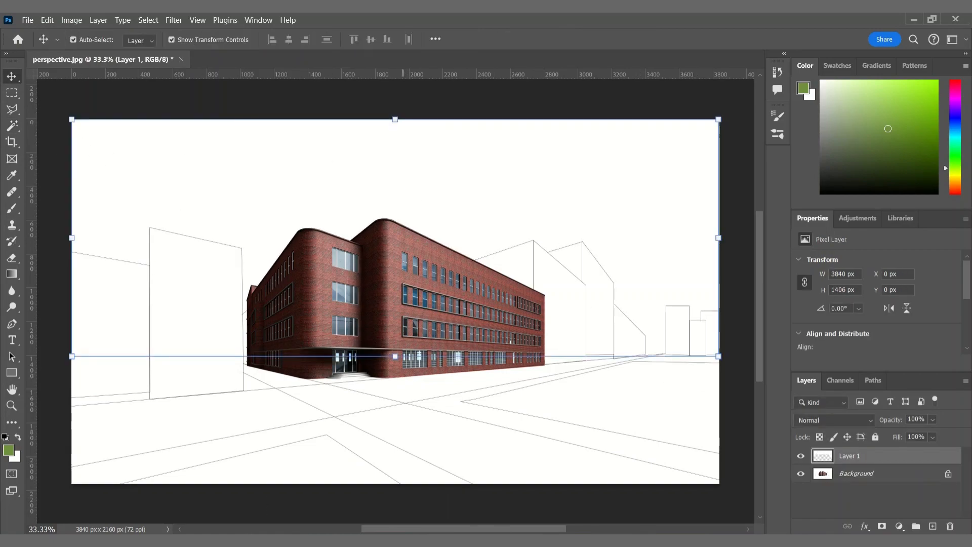
key("alt+Tab")
left_click_drag(859, 167, 426, 353)
left_click_drag(506, 228, 653, 130)
left_click_drag(287, 252, 72, 257)
left_click_drag(653, 251, 718, 291)
key("Return")
Clip the landscape image to the sky layer and move it up to a Y position of about -440 px.
key("ctrl+alt+g")
left_click_drag(539, 210, 539, 180)
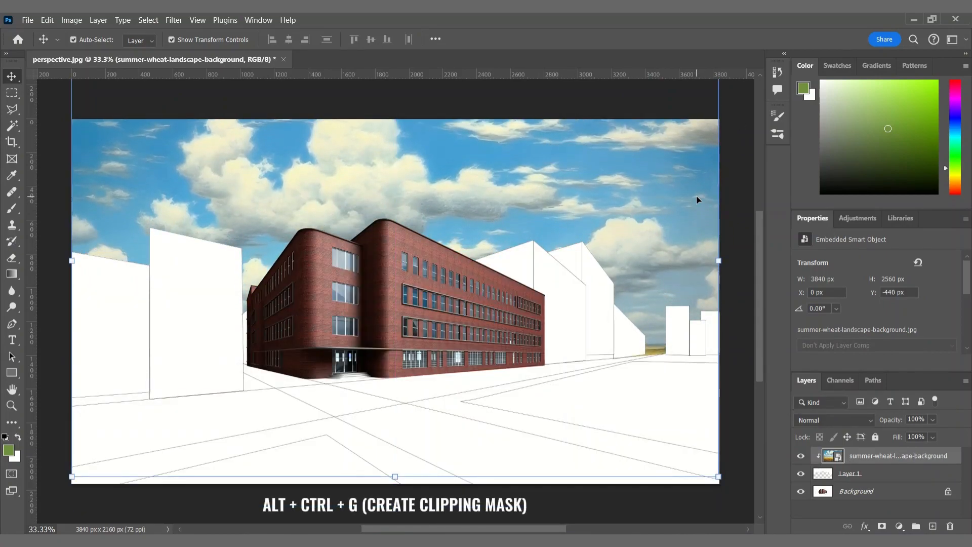
left_click(746, 203)
Add a Hue/Saturation layer clipped to the landscape image, with saturation about -26 and lightness about +18.
left_click(884, 461)
left_click(900, 526)
left_click(903, 400)
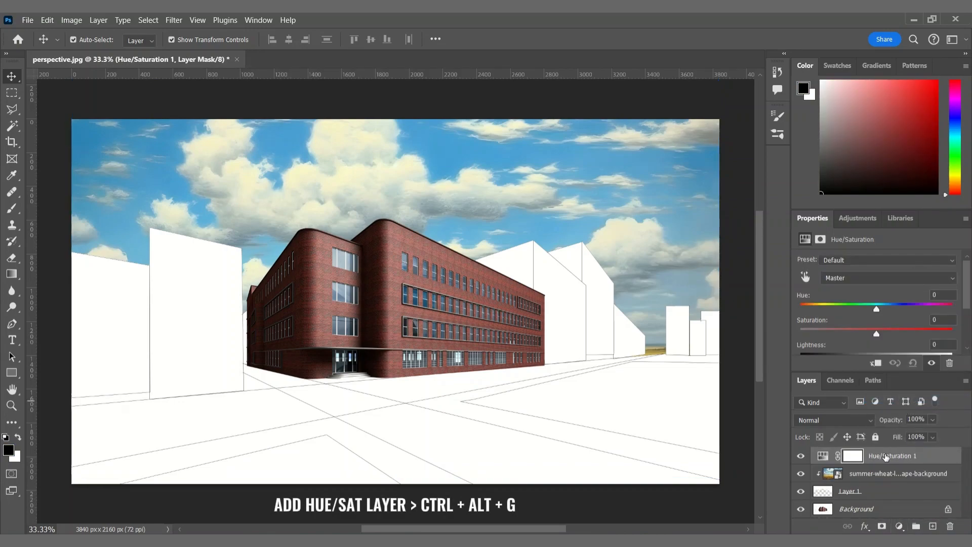
key("ctrl+alt+g")
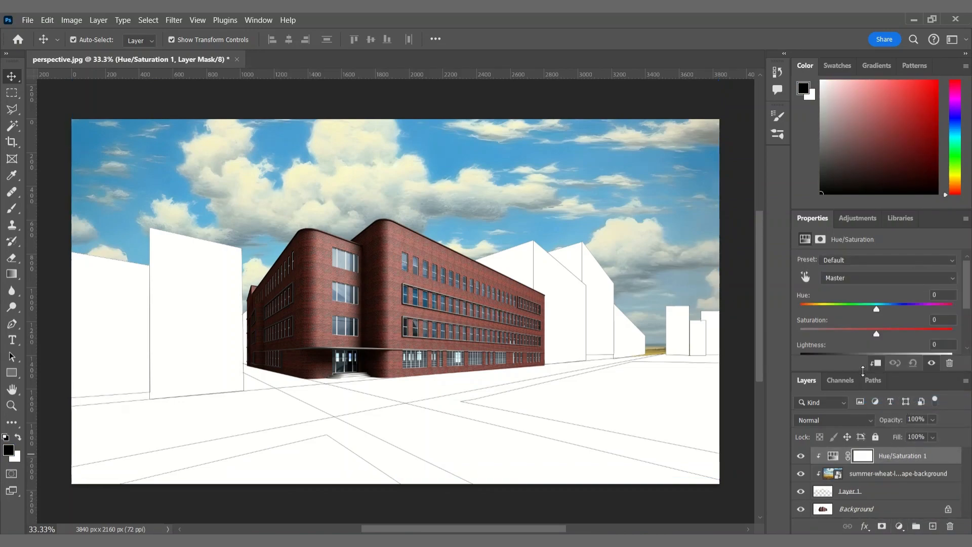
scroll(900, 344, "down", 1)
left_click(902, 344)
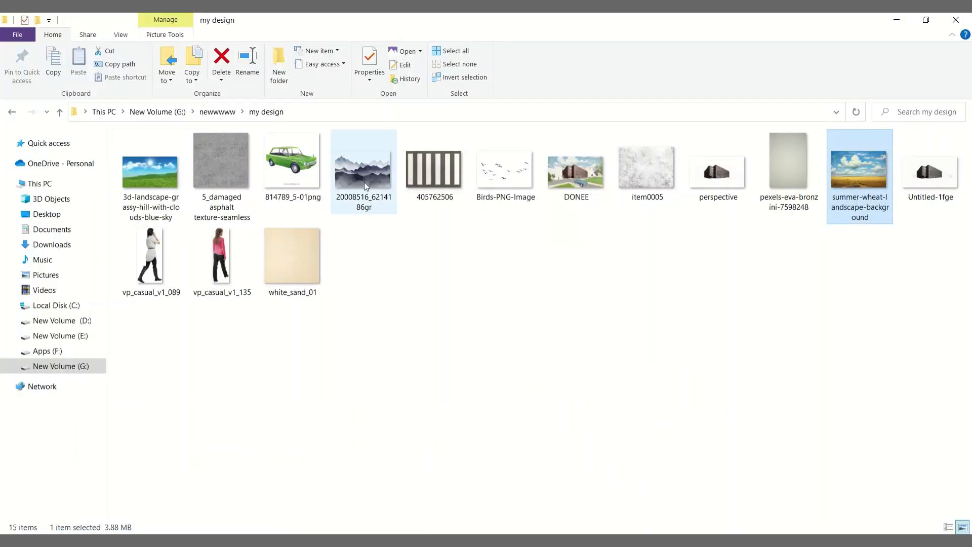
Place the 20008516_6214186gr mountain image at about 1088 × 632 px behind the far-left buildings and clip it to the sky layer.
left_click_drag(364, 181, 391, 449)
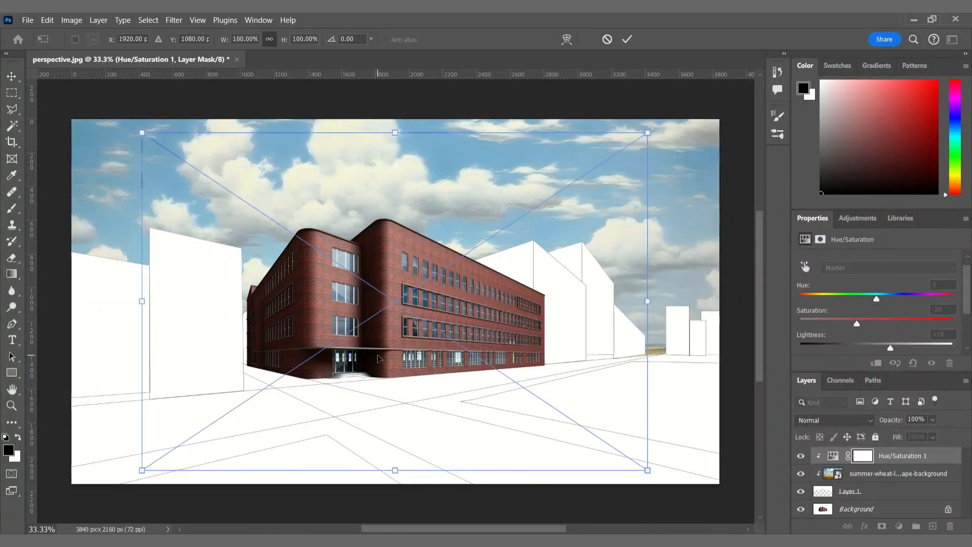
left_click_drag(395, 133, 396, 348)
left_click_drag(400, 418, 169, 291)
key("Return")
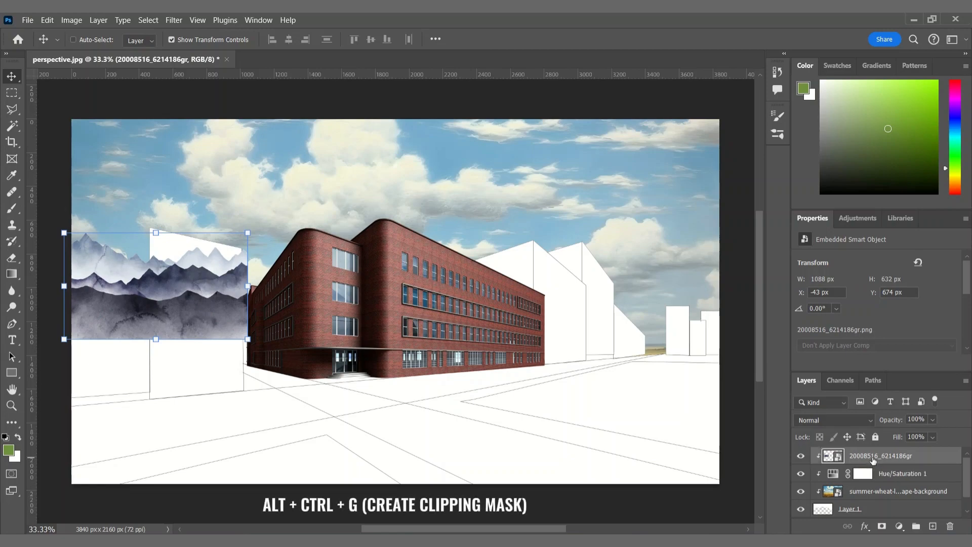
key("ctrl+alt+g")
Duplicate the mountain image, shift the copy into the gap beside the brick building, and clip it to the sky layer.
key("ctrl+j")
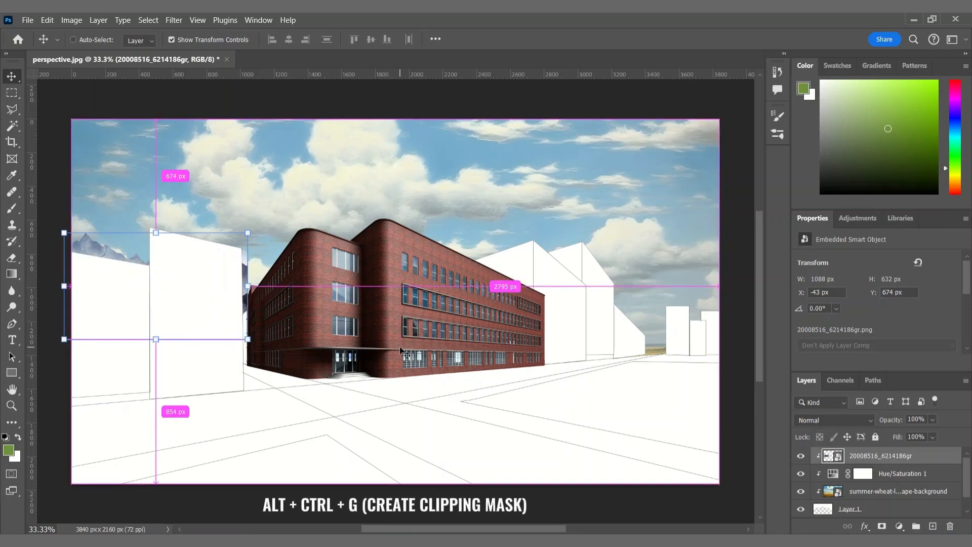
key("ctrl+alt+g")
left_click_drag(131, 315, 279, 315)
key("ctrl+alt+g")
Place another mountain copy behind the distant right-hand buildings, scale it to about 673 × 392 px, and clip it to the sky.
left_click_drag(257, 277, 615, 354)
key("ctrl+j")
key("ctrl+t")
left_click_drag(735, 408, 689, 367)
left_click_drag(649, 348, 667, 331)
key("Return")
key("ctrl+alt+g")
Group all the sky and mountain layers and name the group BG.
scroll(871, 460, "down", 2)
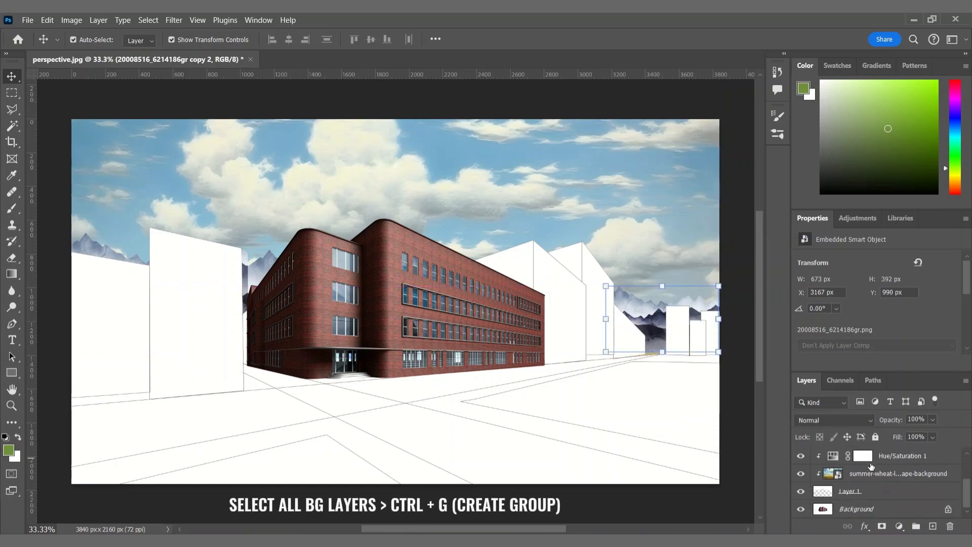
left_click(871, 491, "shift")
key("ctrl+g")
double_click(849, 454)
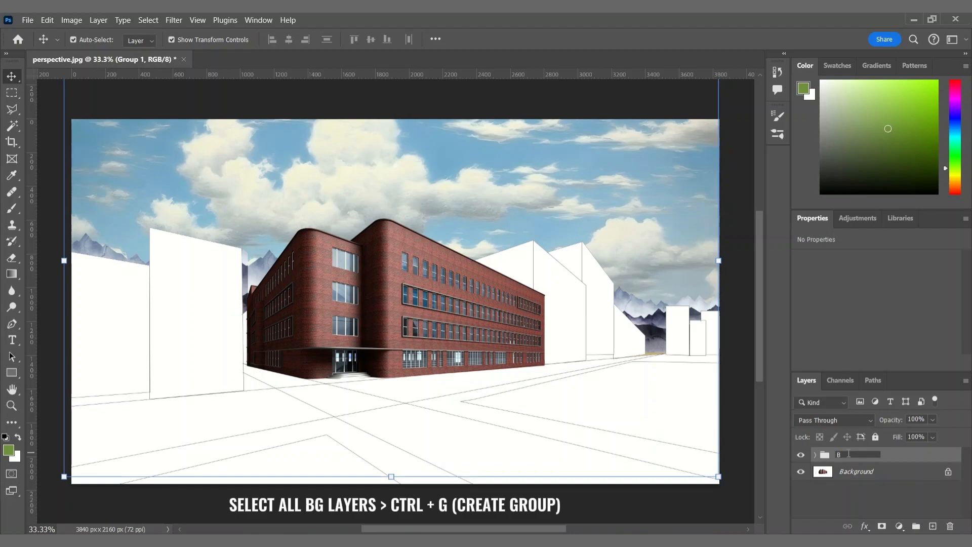
type("BG")
key("Return")
Select the front sides of the surrounding buildings on the Background with the Magic Wand and copy them to a new layer.
left_click(881, 471)
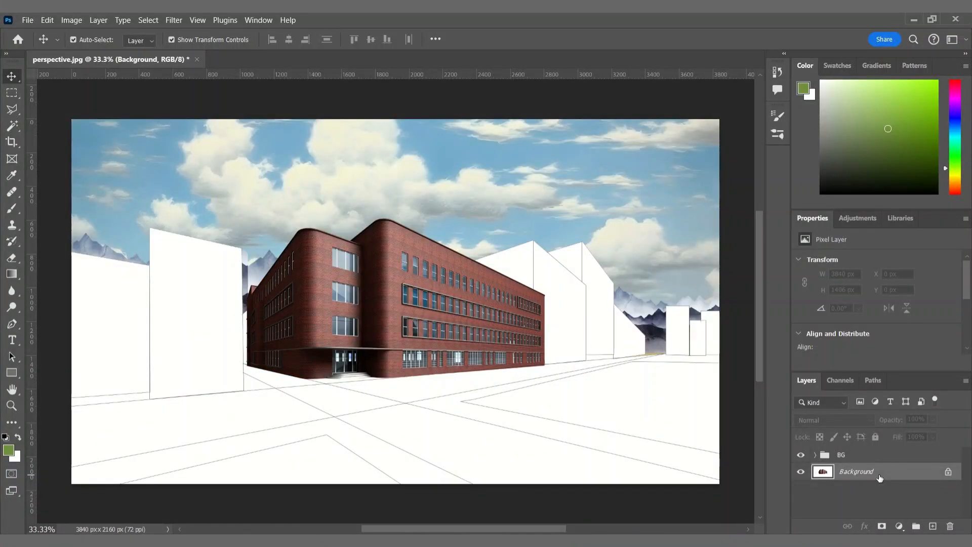
left_click(12, 126)
left_click(551, 323)
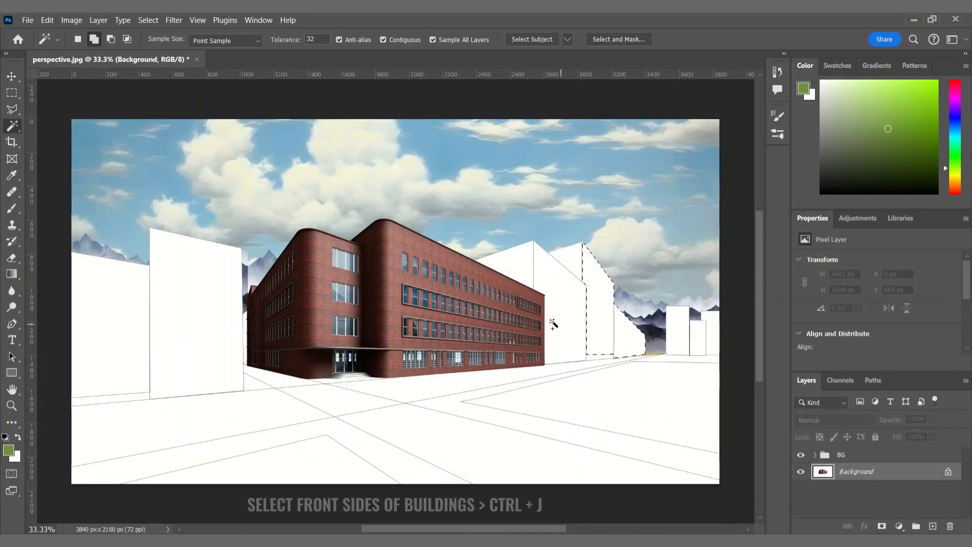
left_click(211, 316, "shift")
left_click(114, 321, "shift")
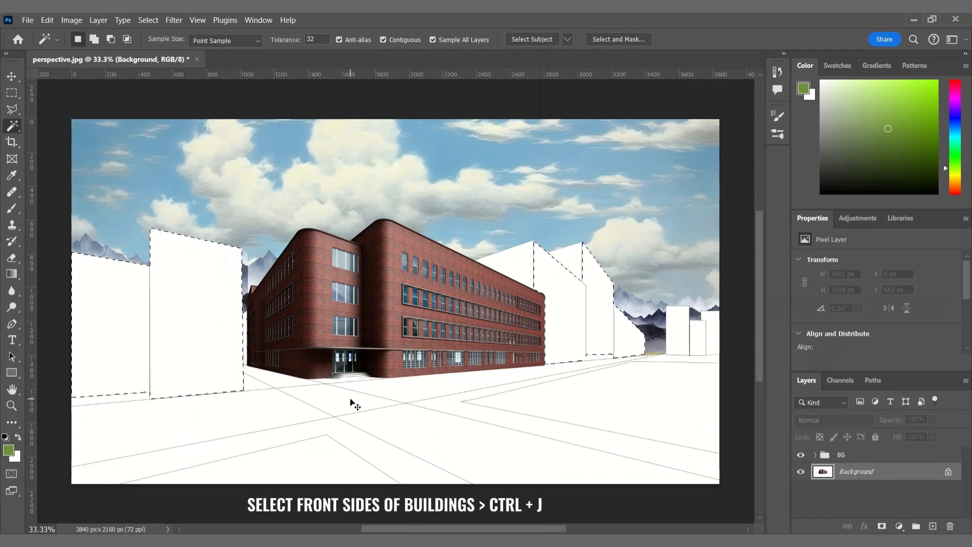
key("ctrl+j")
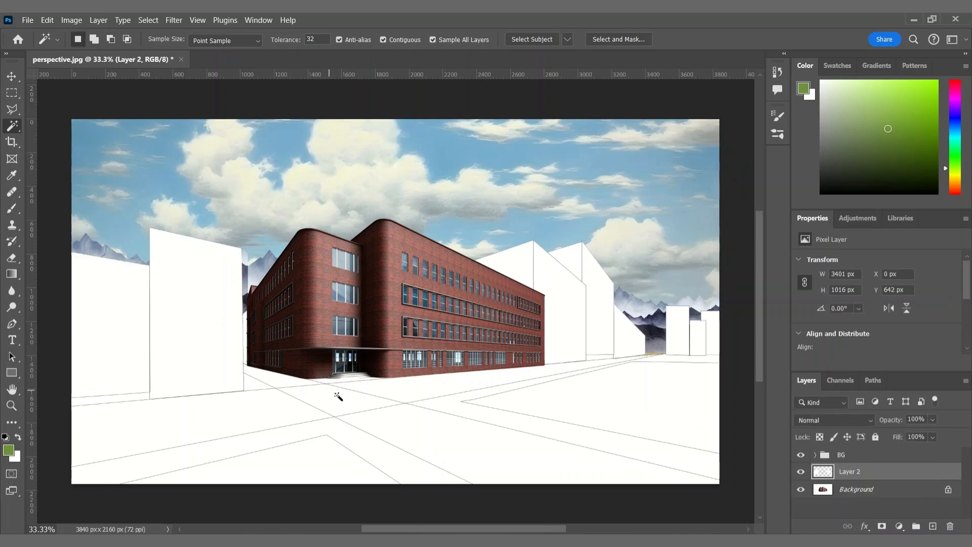
Rename the front-sides layer as B1 and set its blending mode to Multiply.
double_click(854, 475)
type("B1")
left_click(833, 420)
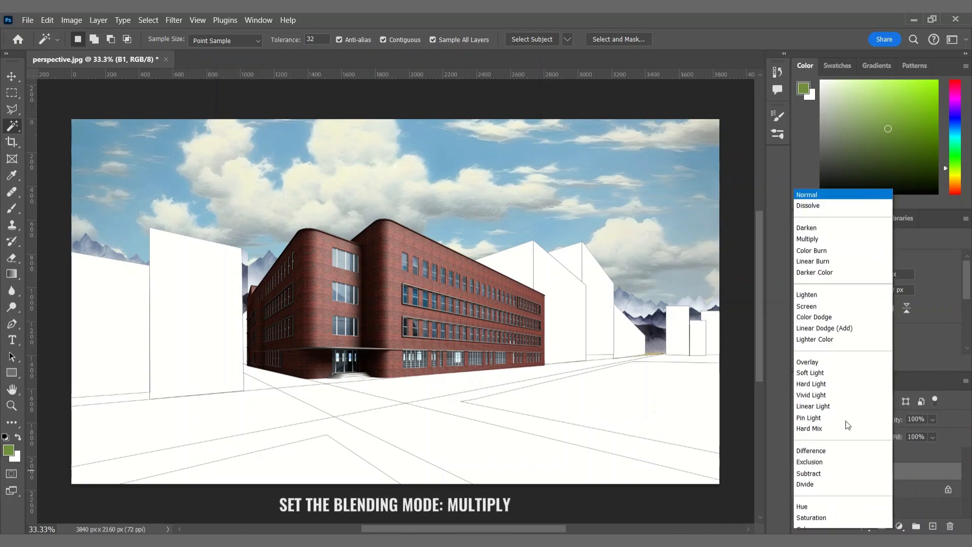
left_click(805, 220)
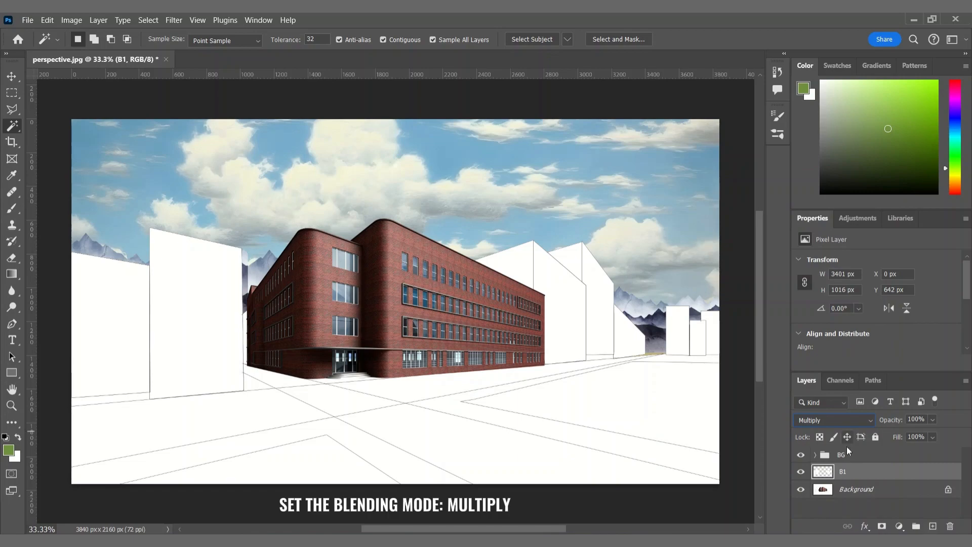
Add a Solid Color layer in cad1cb sampled from the clouds, set it to Multiply, and clip it to B1.
left_click(899, 526)
left_click(895, 306)
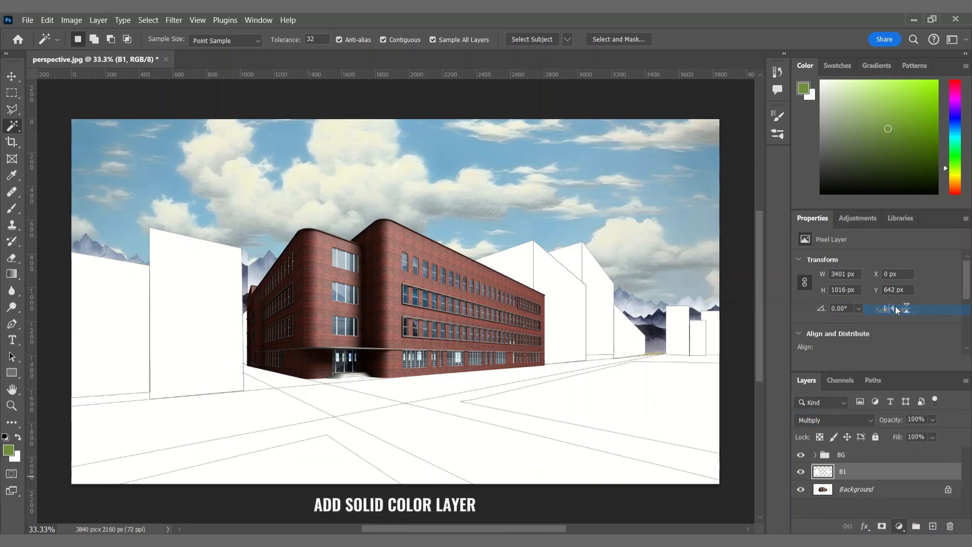
left_click(533, 191)
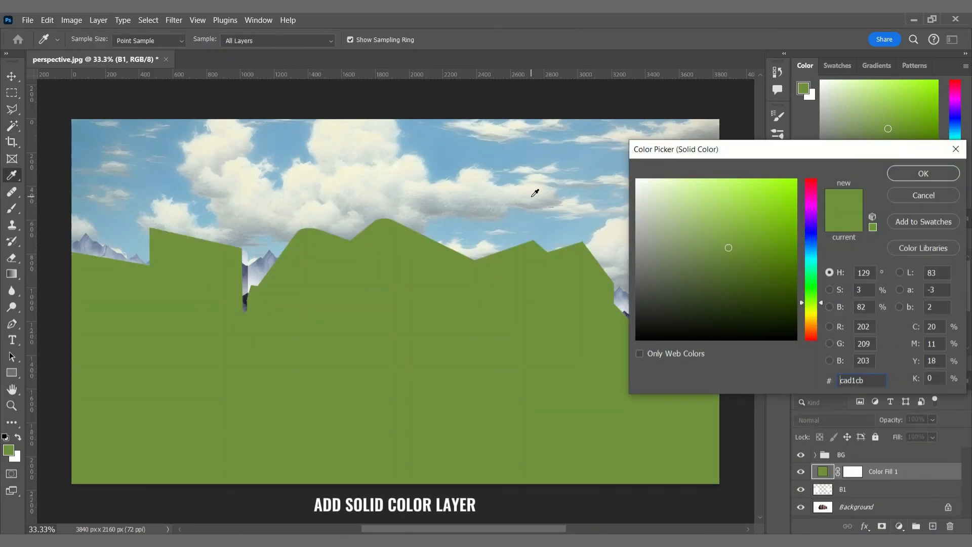
left_click(910, 172)
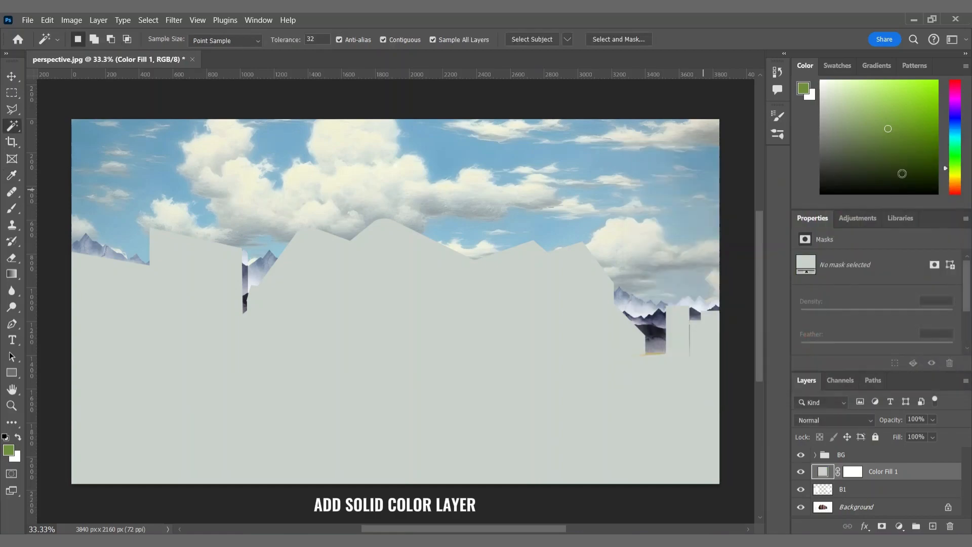
left_click(837, 420)
left_click(830, 220)
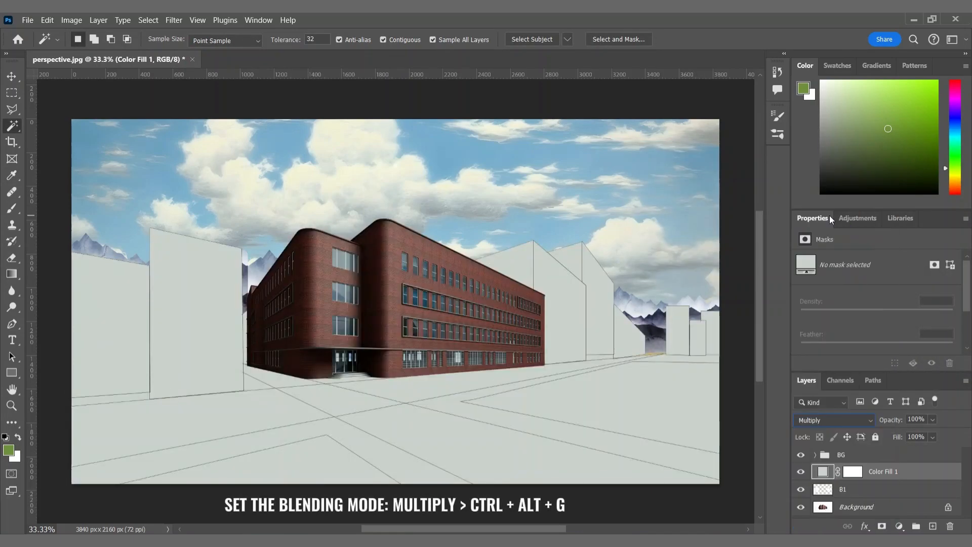
key("ctrl+alt+g")
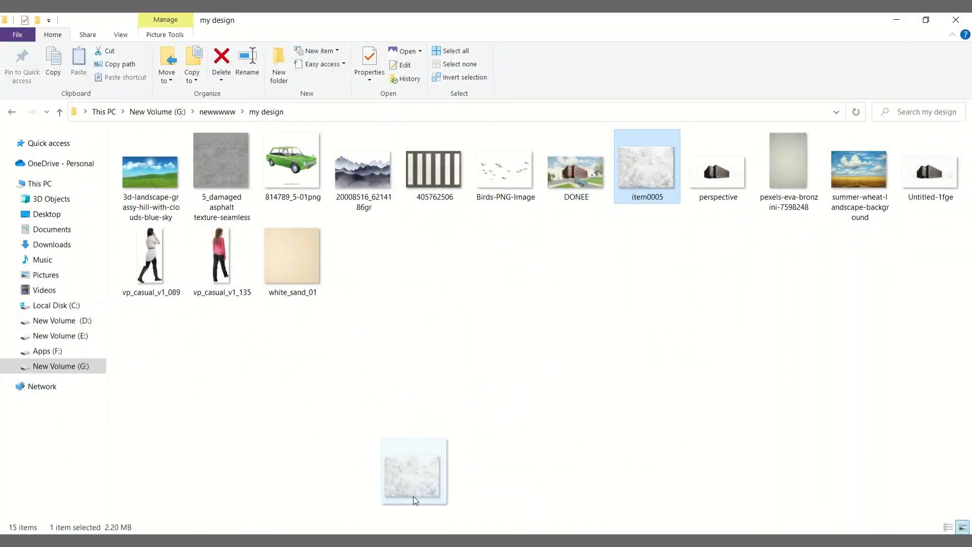
Place the item0005 texture image over the surrounding buildings and scale it to about 3408 × 2556 px.
left_click_drag(413, 496, 416, 456)
left_click_drag(247, 304, 78, 303)
left_click_drag(220, 353, 207, 355)
left_click_drag(617, 317, 623, 318)
key("Return")
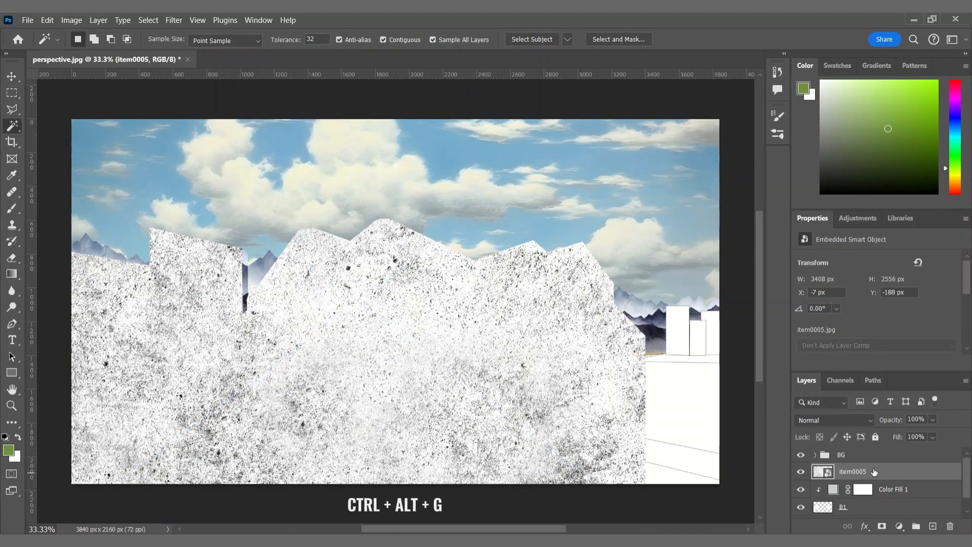
Clip the item0005 texture to B1 and blend it in Lighten mode at 45% opacity.
key("ctrl+alt+g")
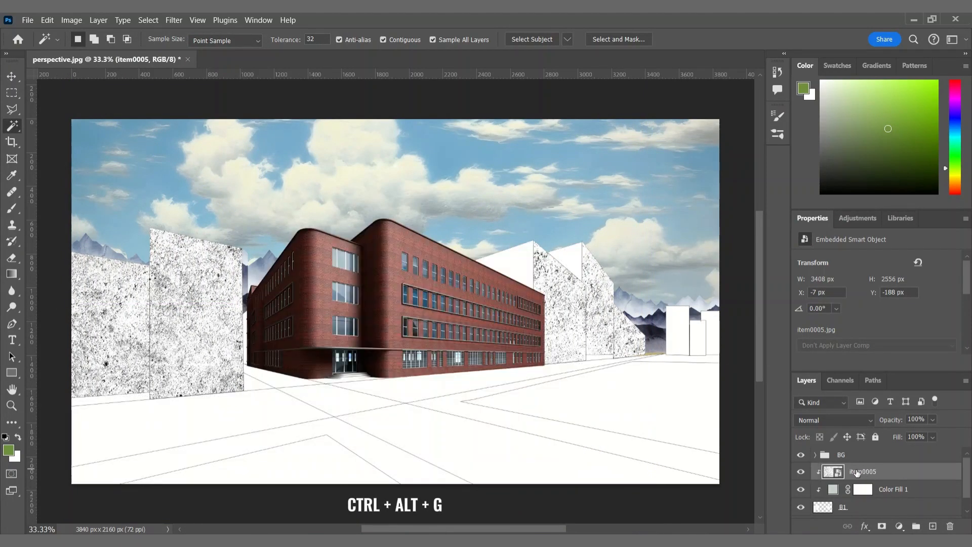
left_click(833, 420)
left_click(816, 277)
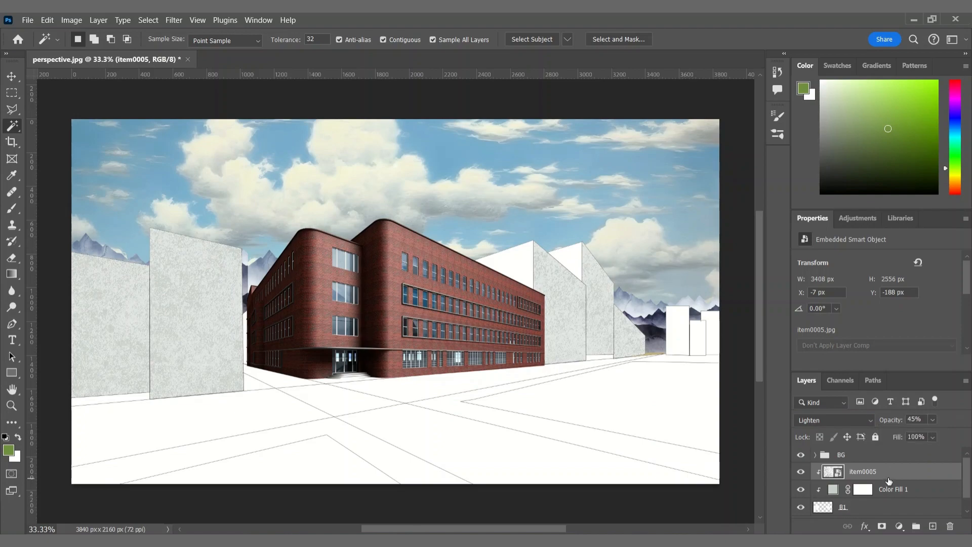
Select the shadowy sides of the surrounding buildings on the Background with the Magic Wand and copy them to a new layer.
scroll(871, 486, "down", 1)
left_click(856, 509)
left_click(574, 261)
left_click(518, 267, "shift")
left_click(711, 324)
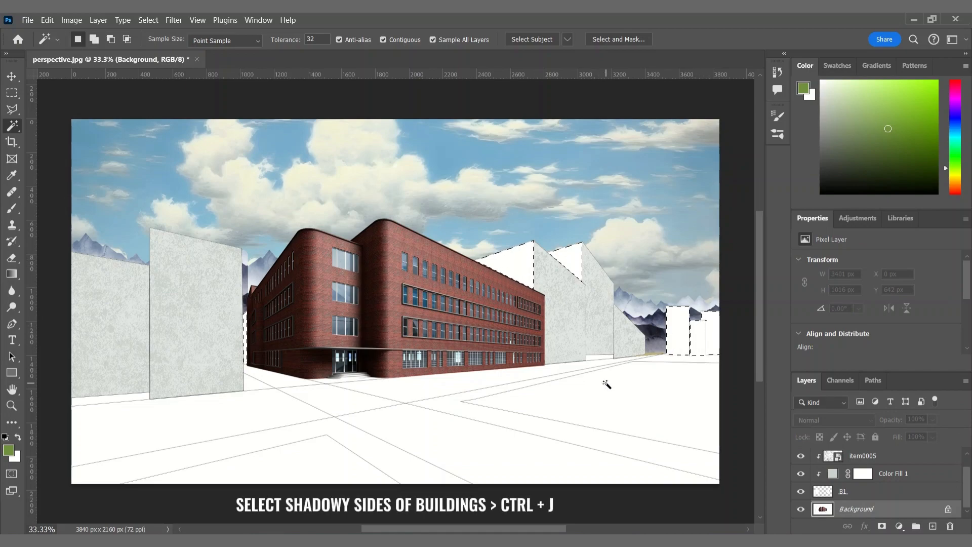
key("ctrl+j")
Rename the shadowy-sides layer as B2 and set its blending mode to Multiply.
double_click(852, 509)
type("B2")
key("Return")
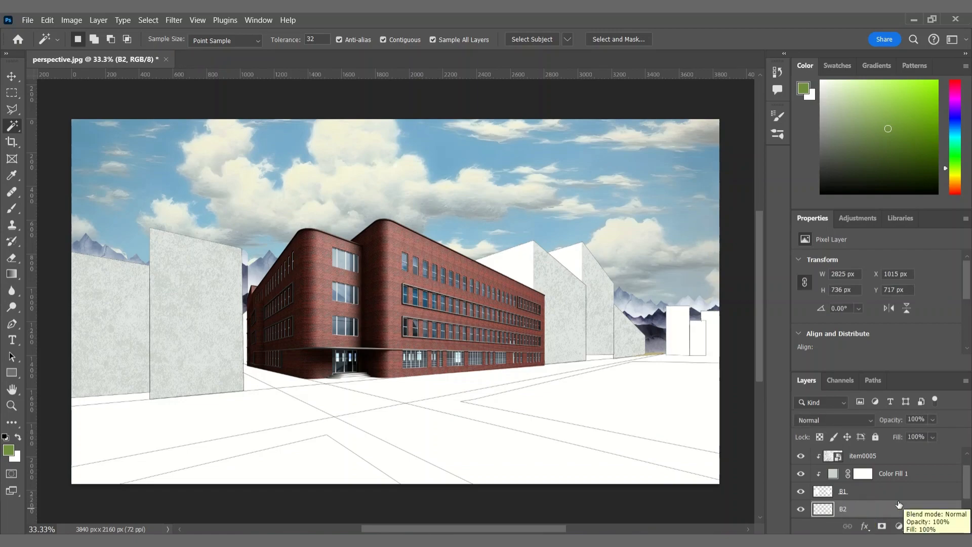
left_click(831, 420)
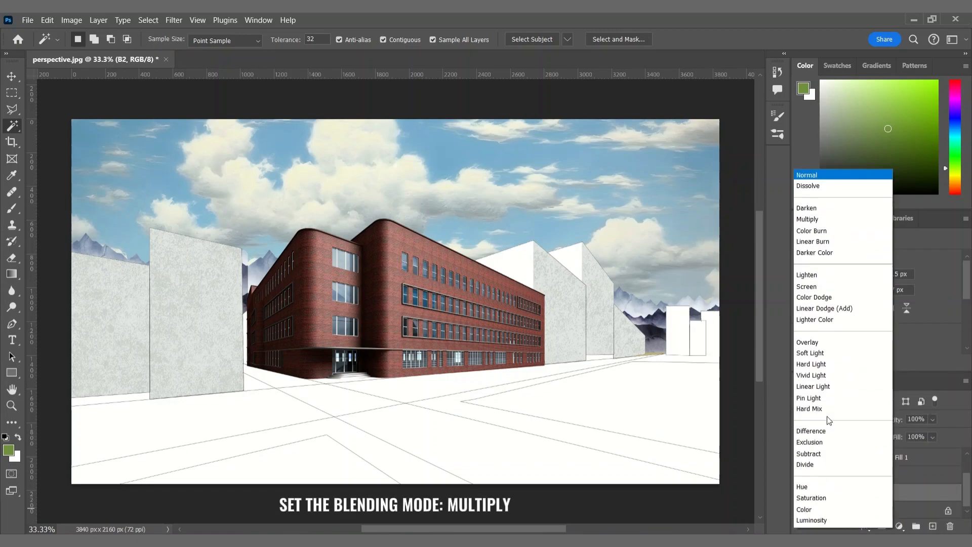
left_click(809, 220)
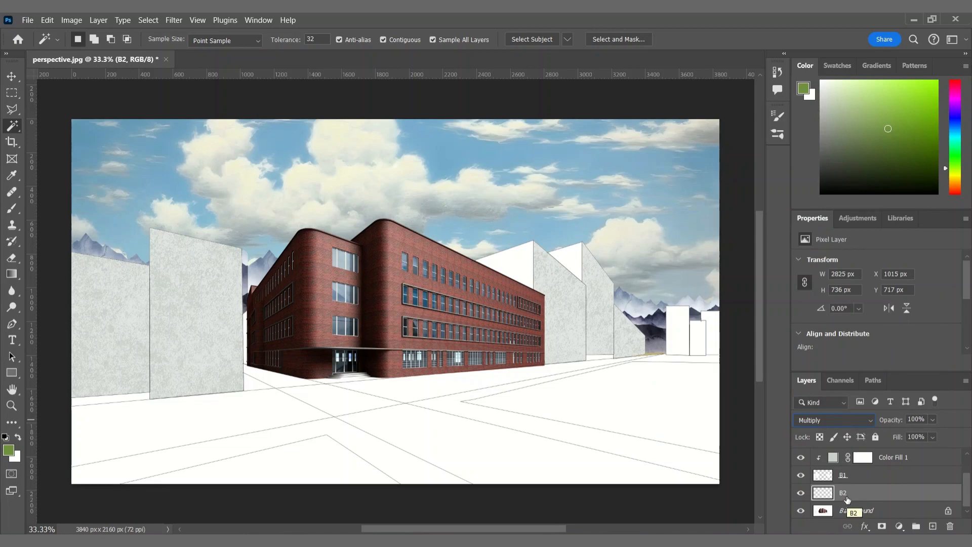
Add a blue-grey solid colour fill layer above B2, set it to Multiply and clip it to B2.
left_click(899, 526)
left_click(881, 311)
left_click(552, 201)
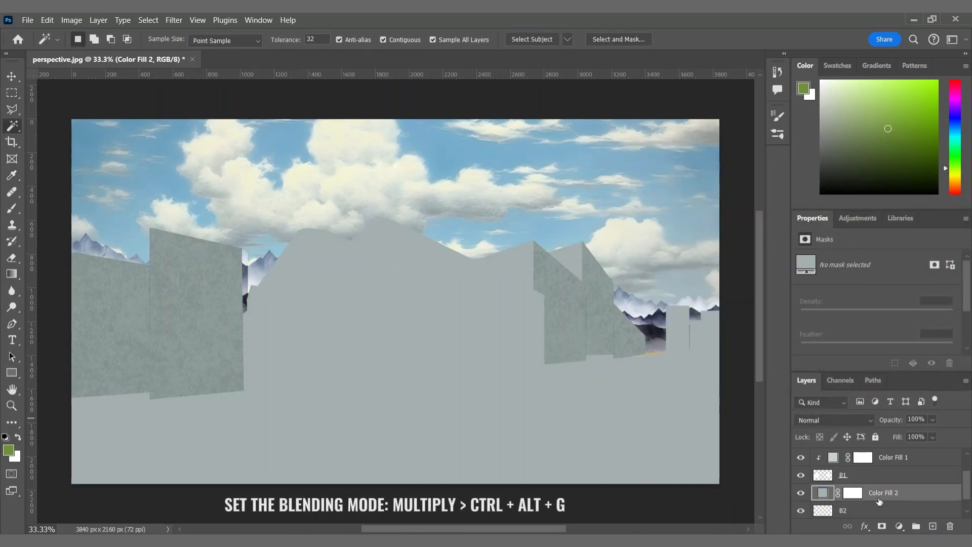
left_click(835, 421)
left_click(813, 218)
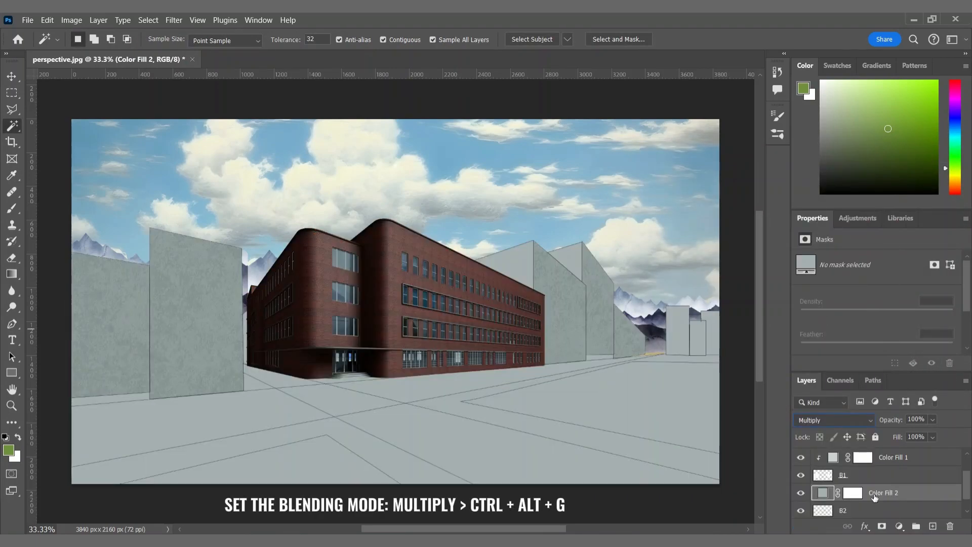
key("ctrl+alt+g")
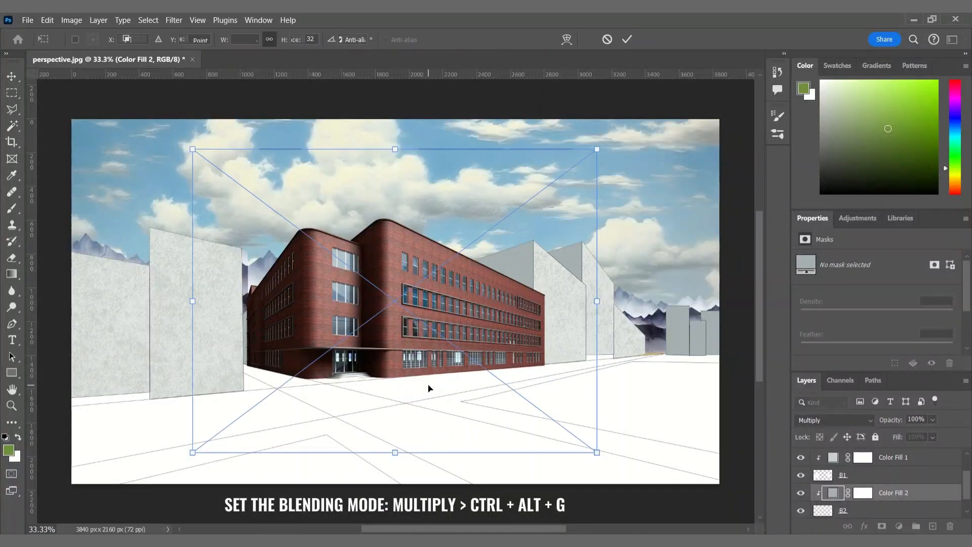
Place the item0005 texture above Color Fill 2 at about 2839 × 2130 px and clip it to B2.
left_click_drag(427, 387, 721, 309)
key("Return")
key("ctrl+alt+g")
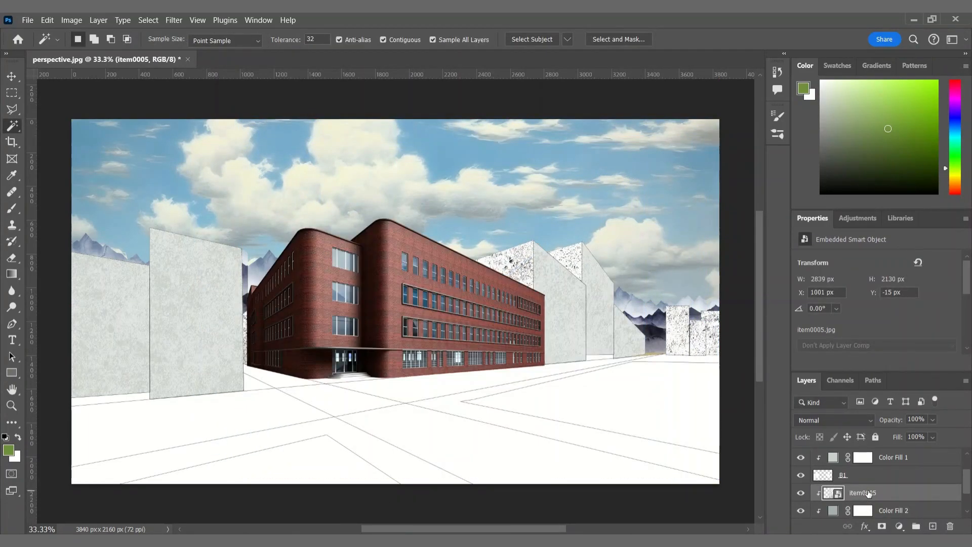
Set the B2 item0005 texture's blending mode to Lighten and lower its opacity.
left_click(825, 421)
left_click(806, 275)
left_click(933, 419)
left_click_drag(948, 433, 896, 433)
Group all the B1 and B2 layers with their clipped fills and textures and name the group neighbors.
left_click(890, 492)
scroll(888, 491, "down", 2)
left_click(880, 498)
scroll(880, 501, "up", 3)
left_click(850, 471, "shift")
key("ctrl+g")
double_click(854, 474)
type("neigh")
key("Return")
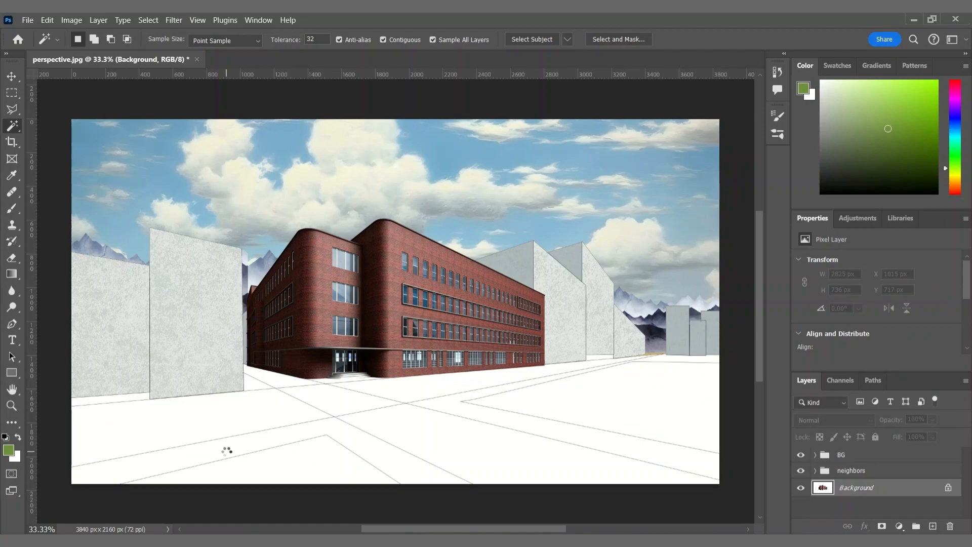
Select all the pavement areas on the Background with the Magic Wand and copy them to a new layer named pavements.
left_click(227, 451)
left_click(487, 416, "shift")
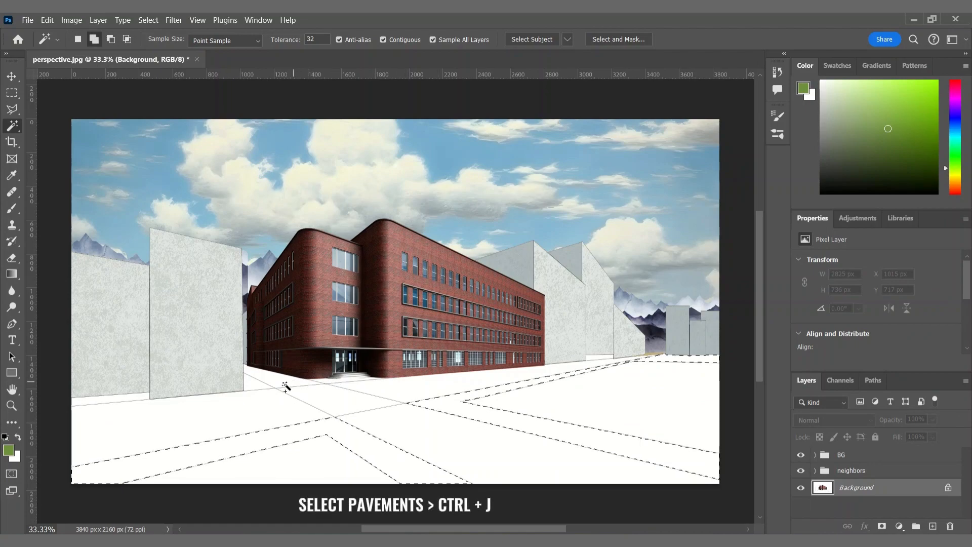
left_click(135, 400, "shift")
left_click(324, 380, "shift")
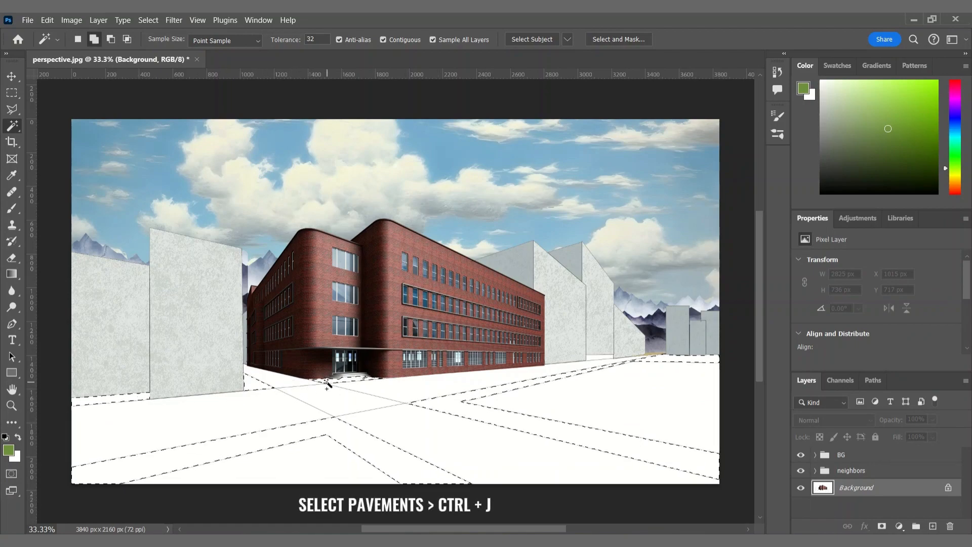
left_click(603, 361, "shift")
key("ctrl+j")
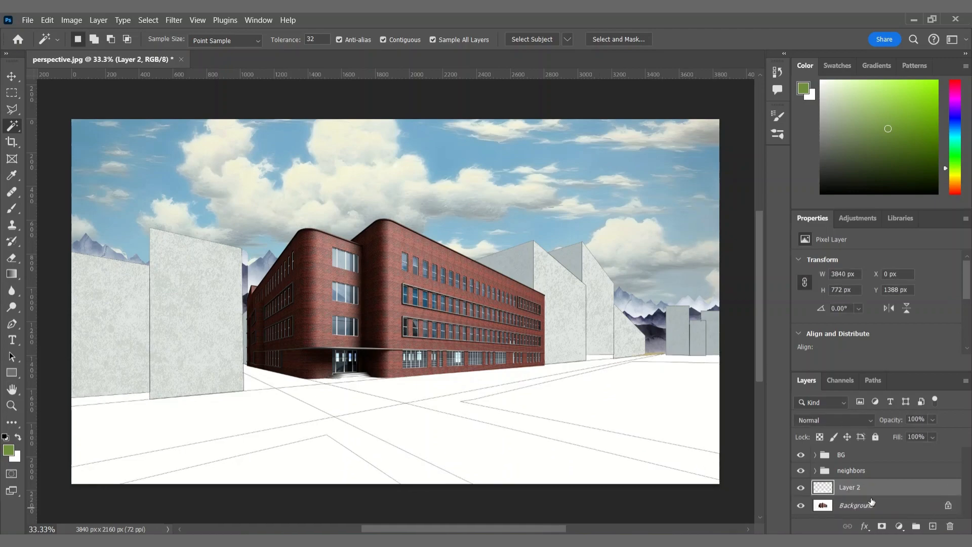
double_click(860, 488)
type("pavements")
key("Return")
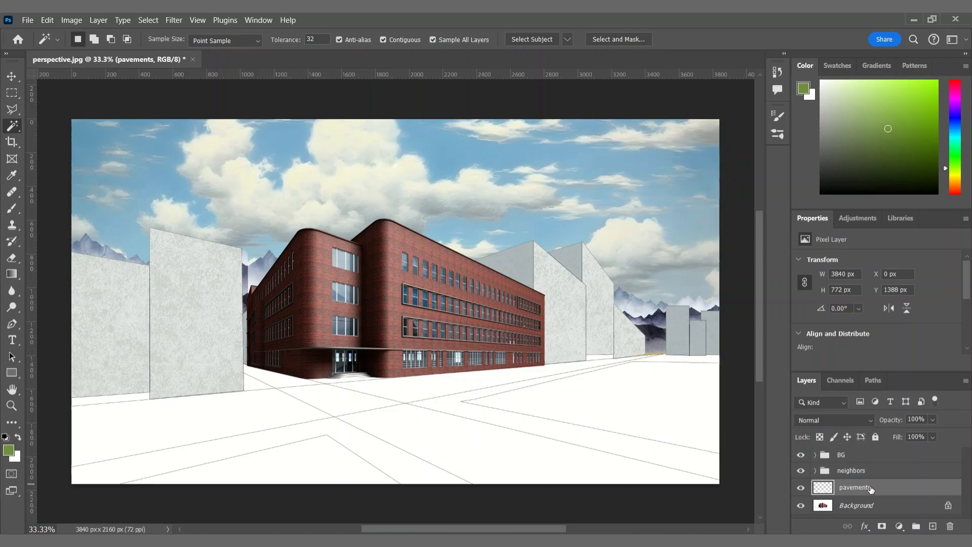
Place the white_sand_01 texture above the pavements layer and add a horizontally flipped duplicate beside it to span the canvas width.
mouse_move(420, 534)
left_click(419, 489)
left_click_drag(300, 280, 582, 398)
key("Return")
key("v")
right_click(497, 391)
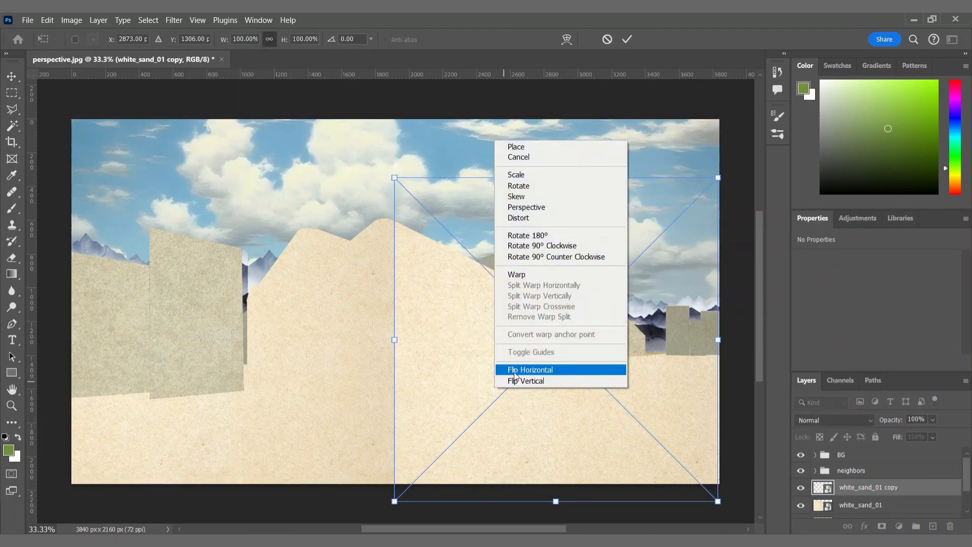
left_click(560, 373)
left_click(628, 40)
Merge the two white_sand_01 layers and clip the result to the pavements layer at 64% opacity.
left_click(844, 508, "ctrl")
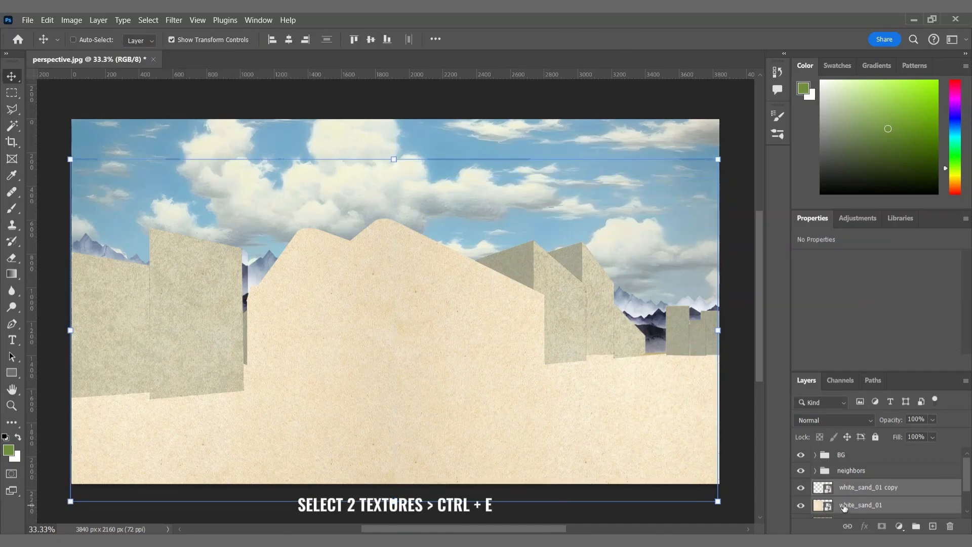
key("ctrl+e")
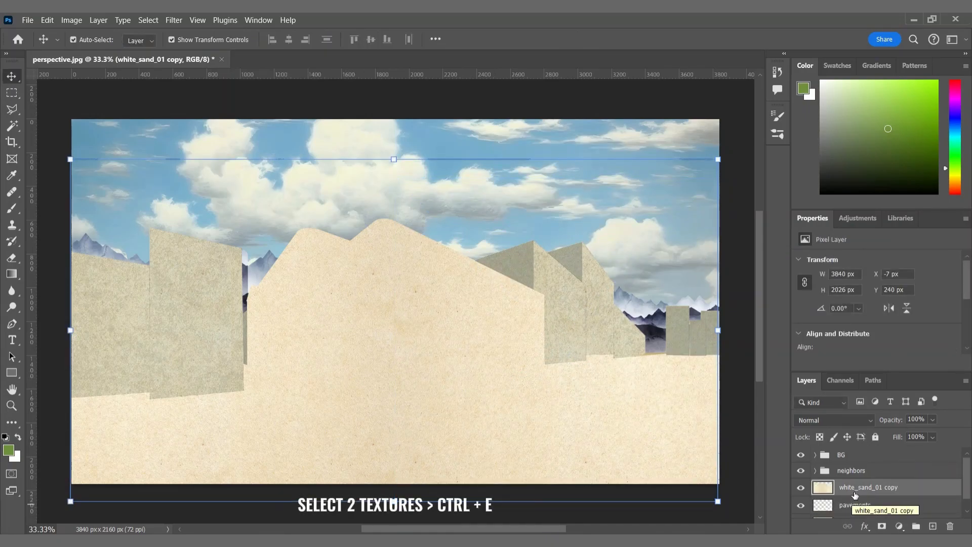
left_click(854, 496, "alt")
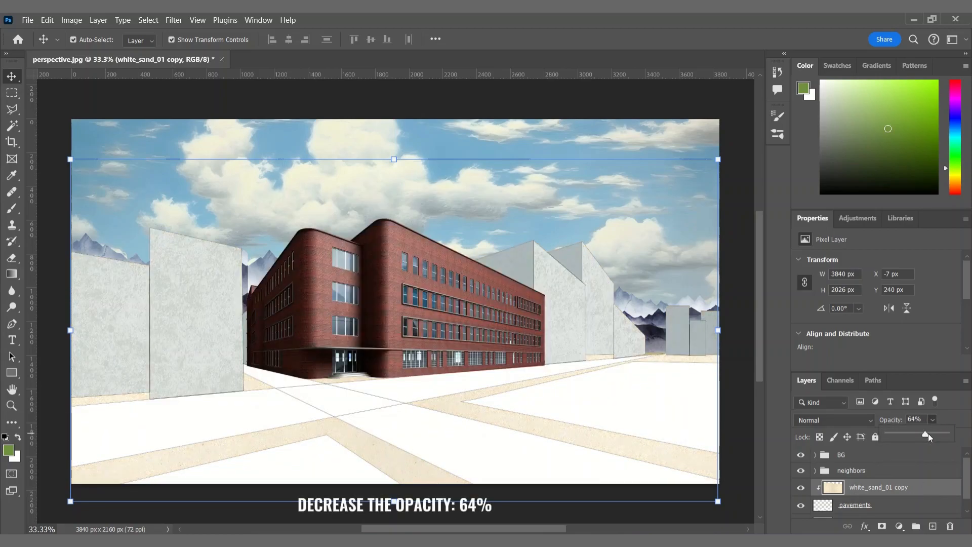
left_click(738, 461)
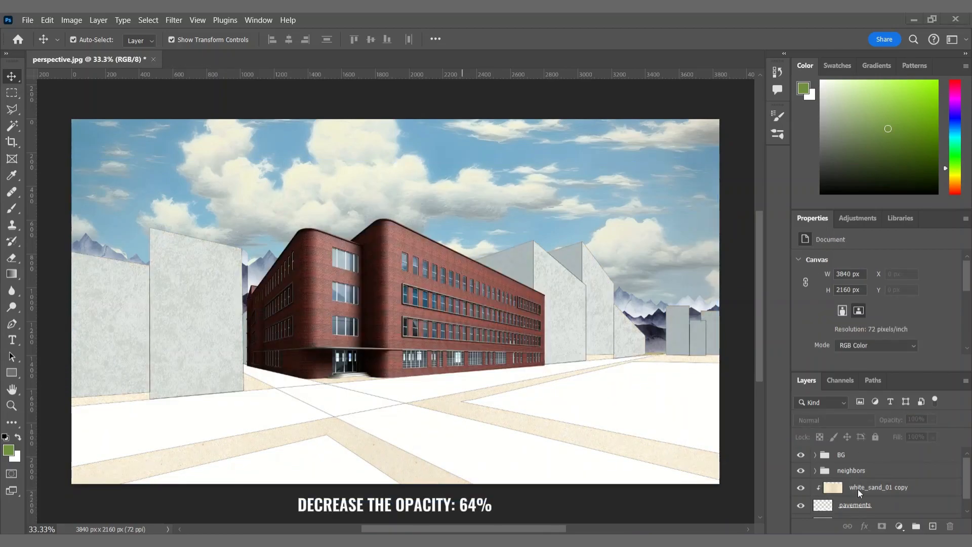
Group the pavements layer with its sand texture and name the group pavements.
scroll(877, 490, "down", 1)
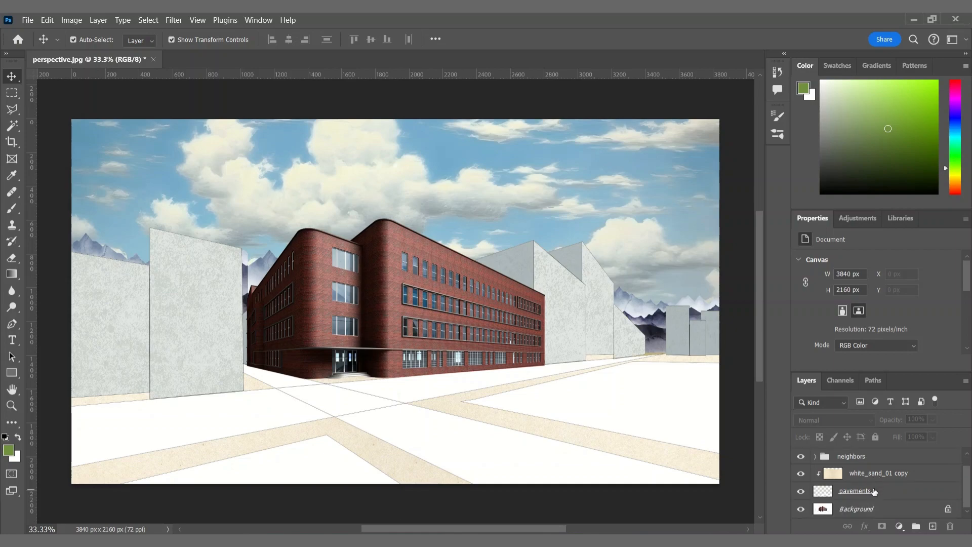
left_click(874, 491)
left_click(861, 473, "shift")
key("ctrl+g")
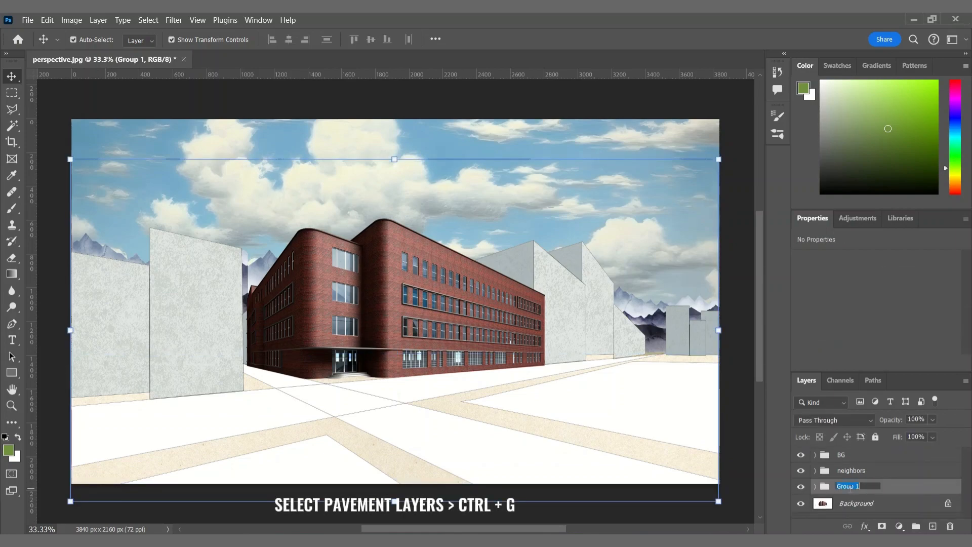
Select the main street in front of the brick building on the Background and copy it to a new layer named Street1.
left_click(844, 510)
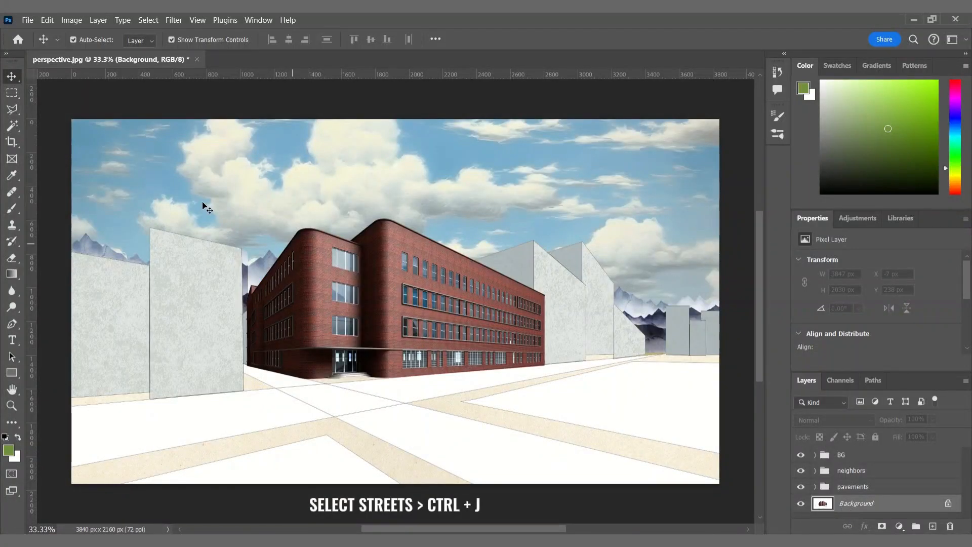
left_click(13, 127)
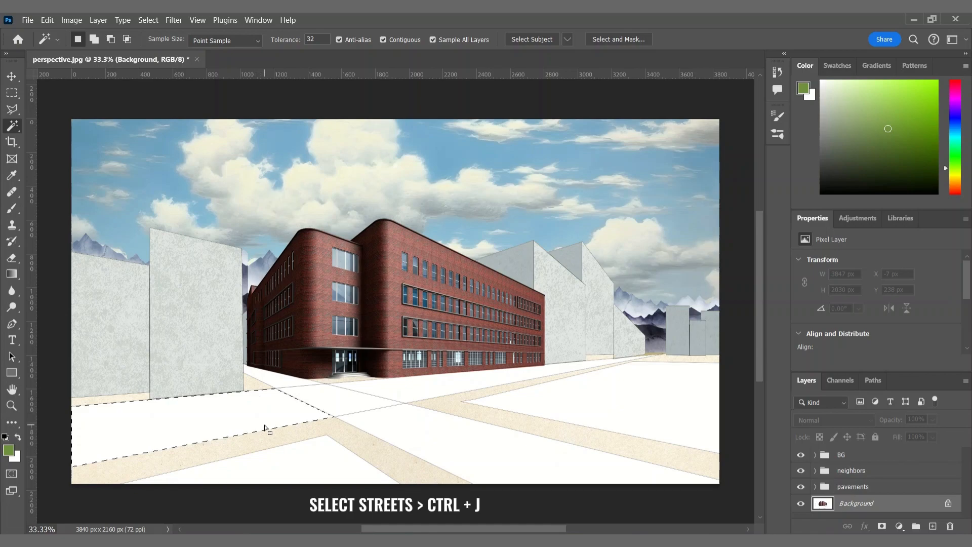
left_click(405, 391)
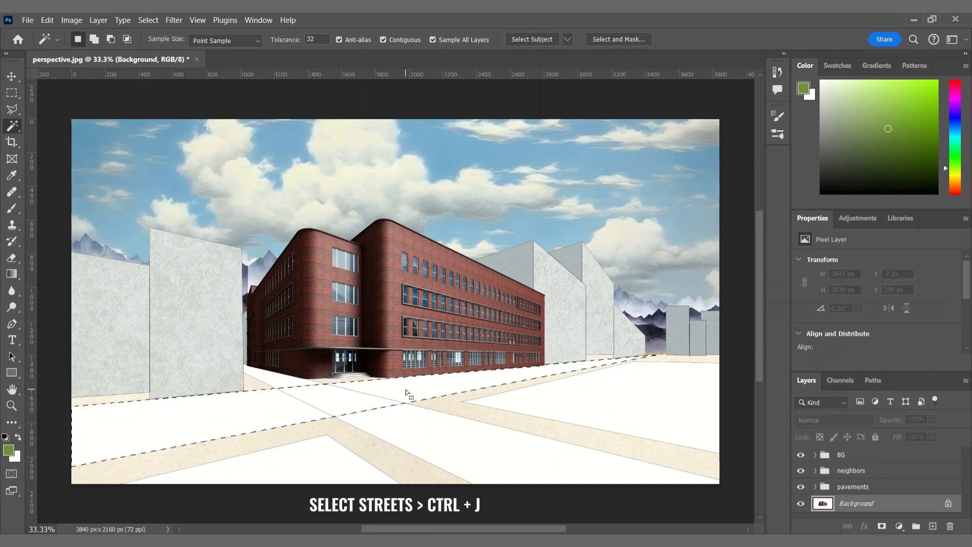
key("ctrl+j")
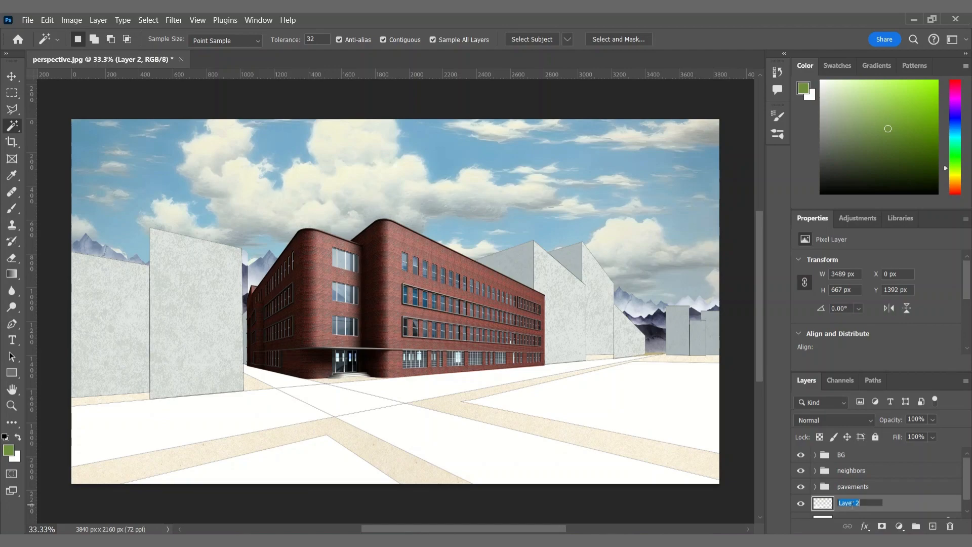
key("Return")
Place the 5_damaged asphalt texture-seamless image above Street1 and extend it across the street with two duplicates.
scroll(902, 511, "down", 1)
key("alt+Tab")
left_click_drag(221, 160, 494, 416)
key("Return")
key("w")
left_click(11, 77)
Merge the three asphalt texture layers into one and clip it to Street1.
scroll(869, 478, "down", 2)
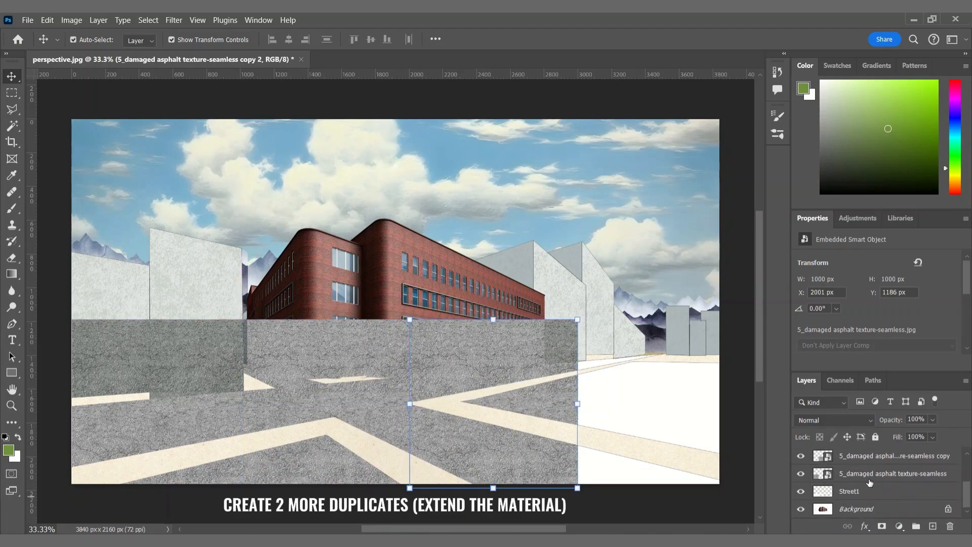
left_click(868, 476, "shift")
key("ctrl+e")
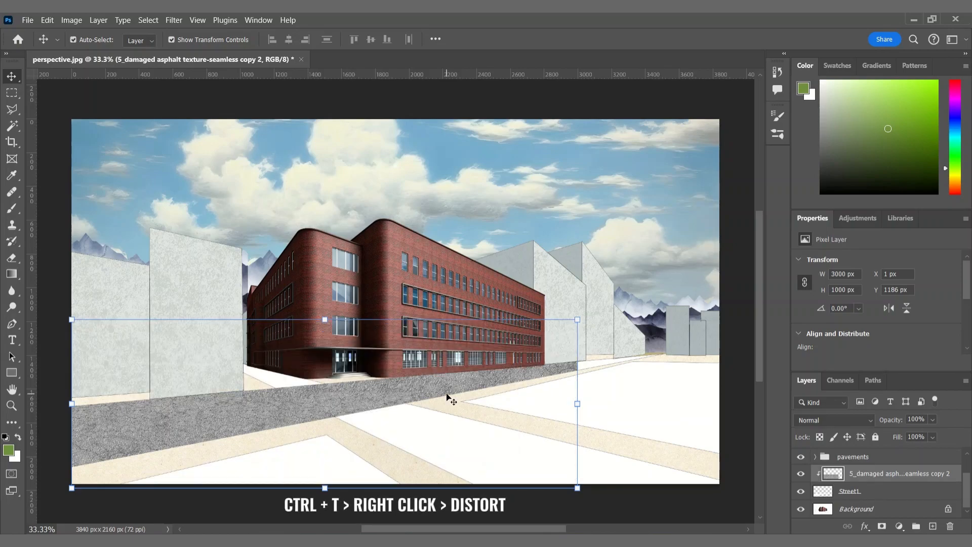
Distort the Street1 asphalt texture toward the street's far end, making it about 3503 px wide.
key("ctrl+t")
right_click(444, 384)
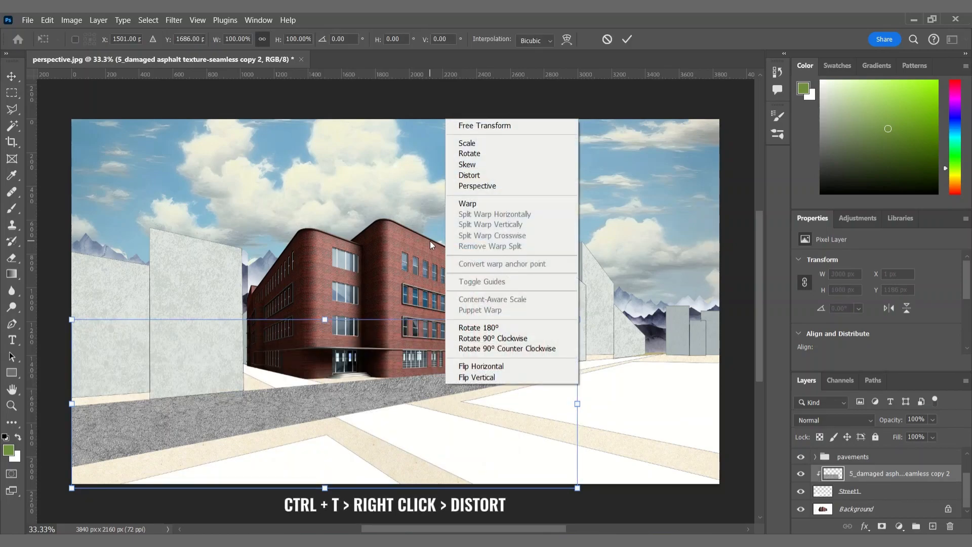
left_click(471, 175)
left_click_drag(579, 321, 669, 354)
left_click(628, 38)
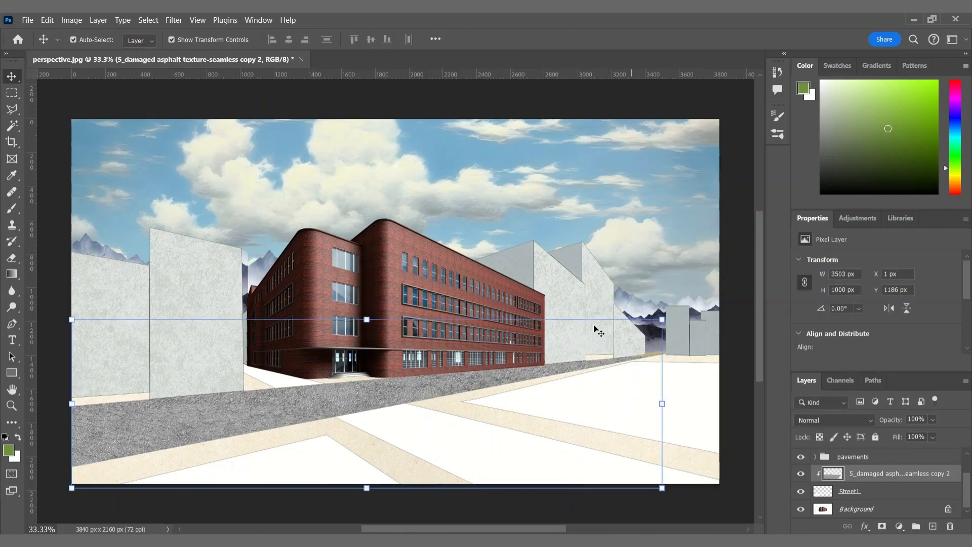
left_click(725, 333)
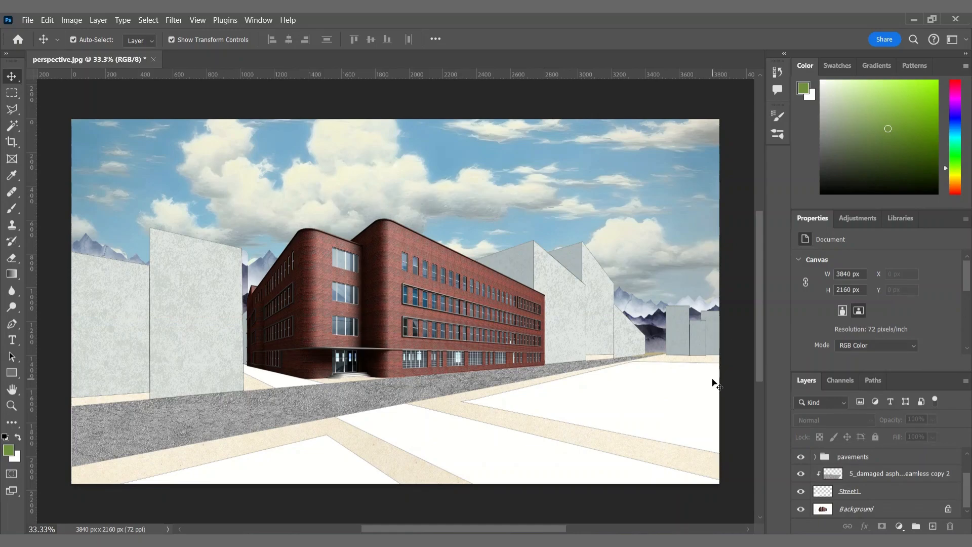
Select the side street in the foreground on the Background and copy it to a new layer named street2.
left_click(885, 508)
key("w")
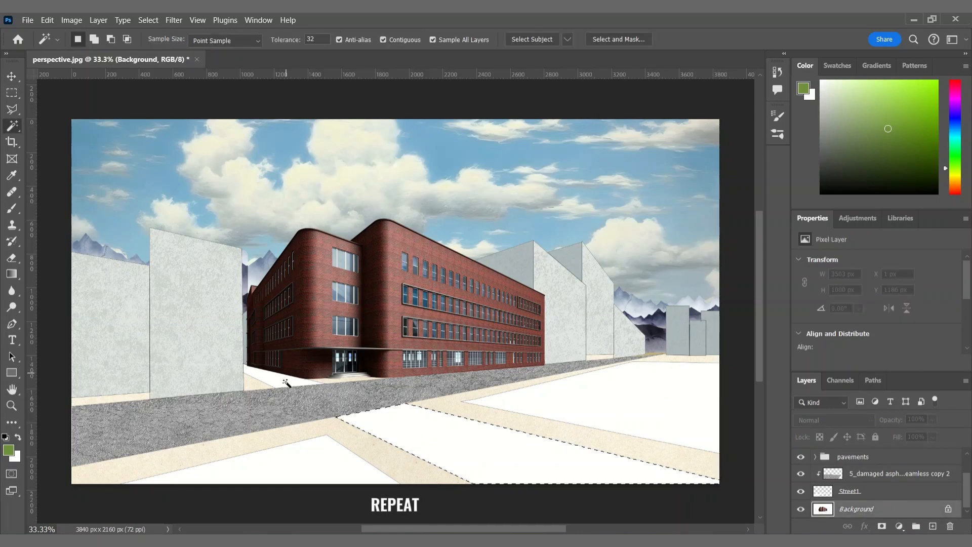
key("ctrl+j")
double_click(848, 508)
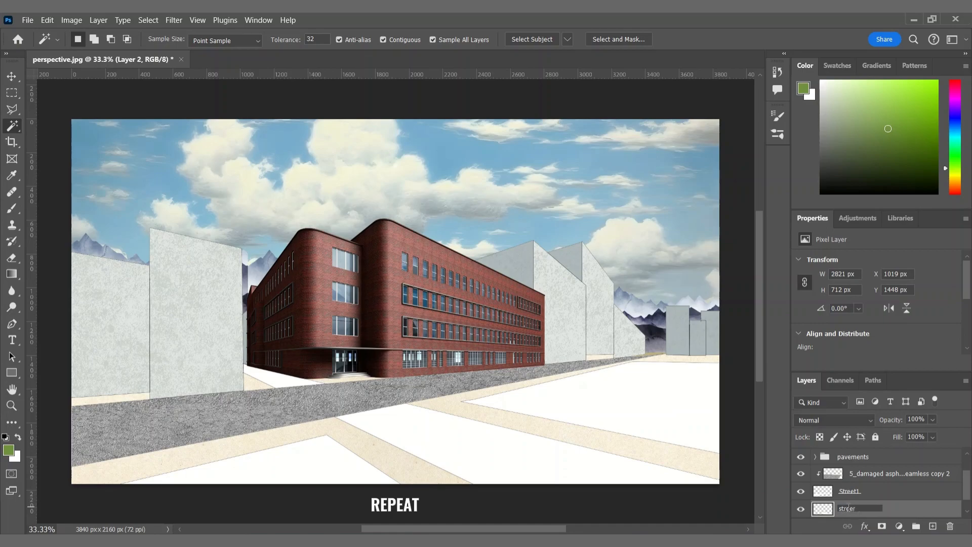
key("Return")
Place the damaged asphalt texture above street2 and duplicate it to cover the side street.
scroll(899, 506, "down", 1)
key("v")
key("alt+Tab")
left_click_drag(284, 174, 322, 401)
key("Return")
Merge the new asphalt texture copies into one layer and clip it to street2.
scroll(929, 495, "down", 2)
left_click(893, 495, "shift")
key("ctrl+e")
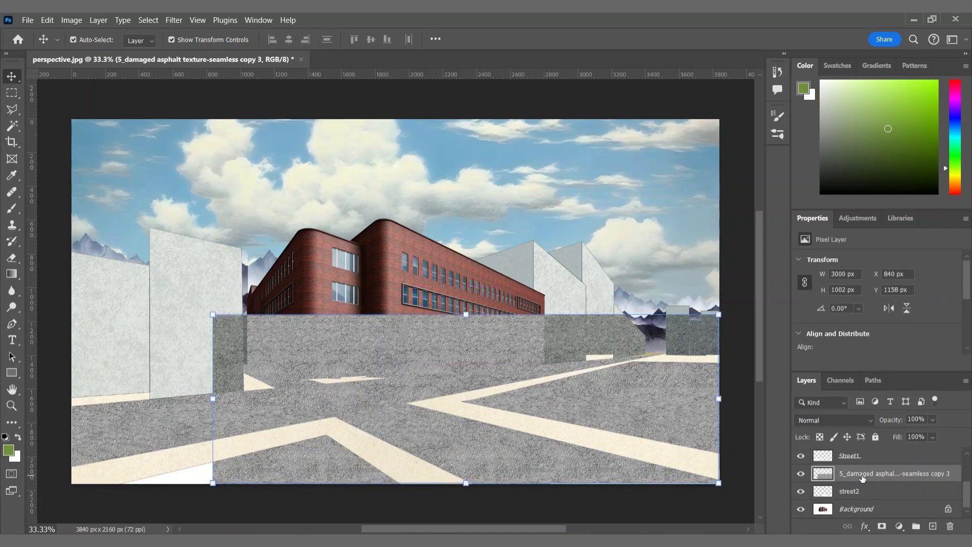
key("ctrl+alt+g")
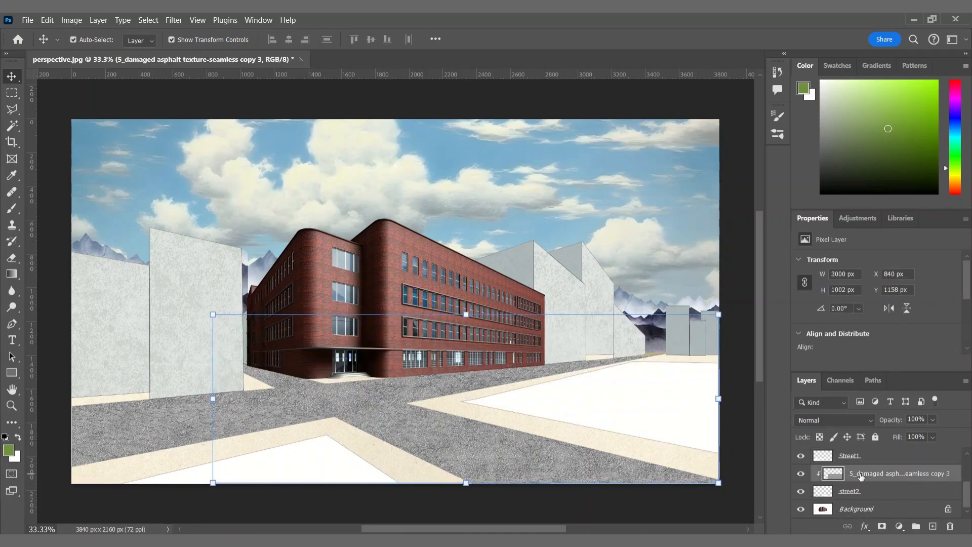
key("ctrl+t")
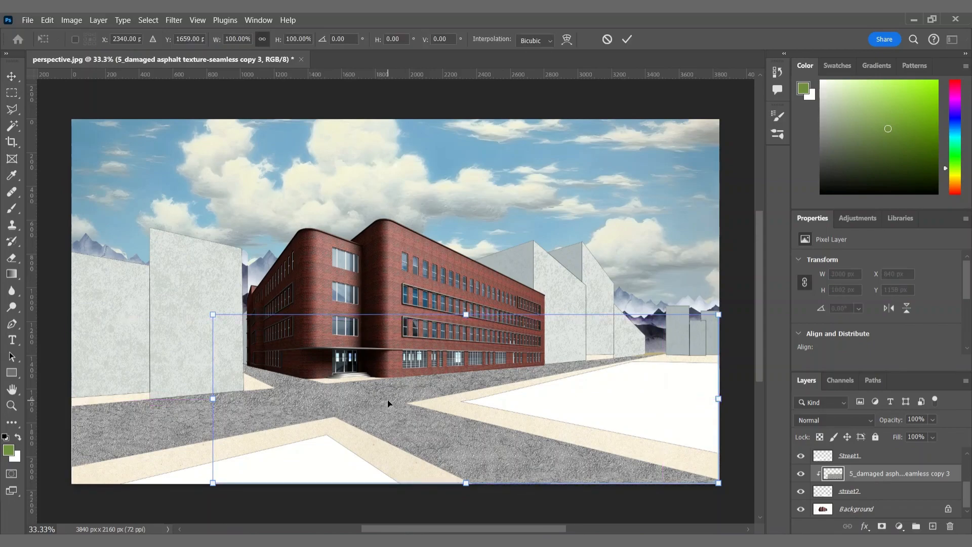
key("Return")
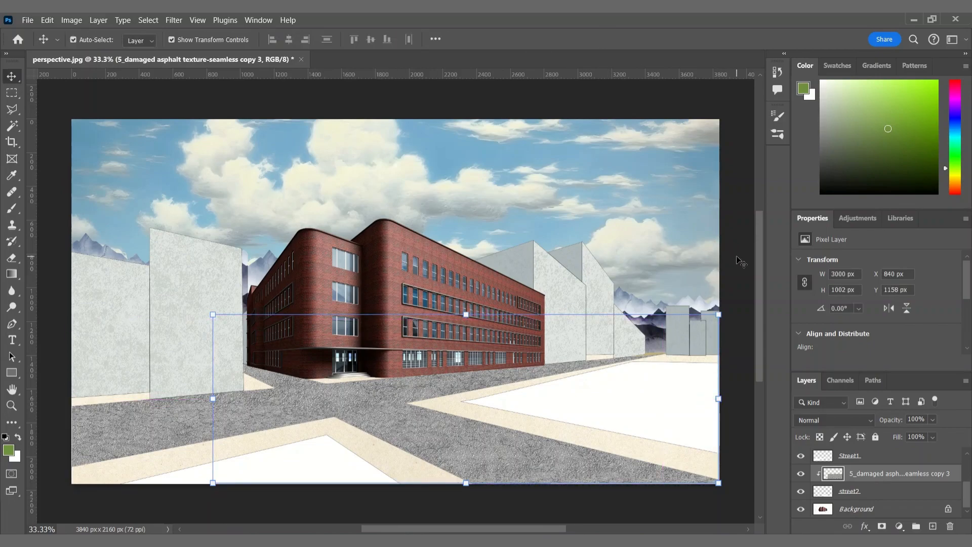
left_click(737, 257)
Place the 405762506 crosswalk image above the Street1 asphalt and position it on the street before the building entrance.
scroll(869, 490, "up", 2)
left_click(874, 487)
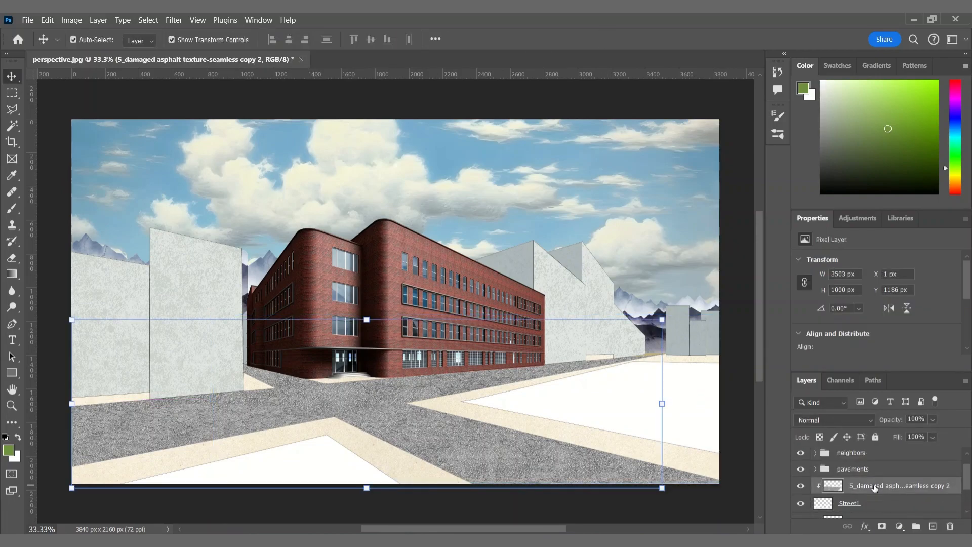
key("alt+Tab")
left_click_drag(434, 167, 408, 334)
left_click_drag(396, 216, 431, 405)
key("Return")
left_click_drag(391, 357, 331, 388)
key("Return")
Distort the crosswalk image to follow the street's perspective between the pavements, at about 808 × 120 px.
right_click(396, 382)
key("Escape")
key("ctrl+t")
right_click(396, 380)
left_click(421, 208)
left_click_drag(384, 343, 455, 390)
left_click_drag(400, 409, 403, 399)
left_click_drag(455, 390, 463, 390)
left_click_drag(329, 387, 329, 383)
left_click(627, 39)
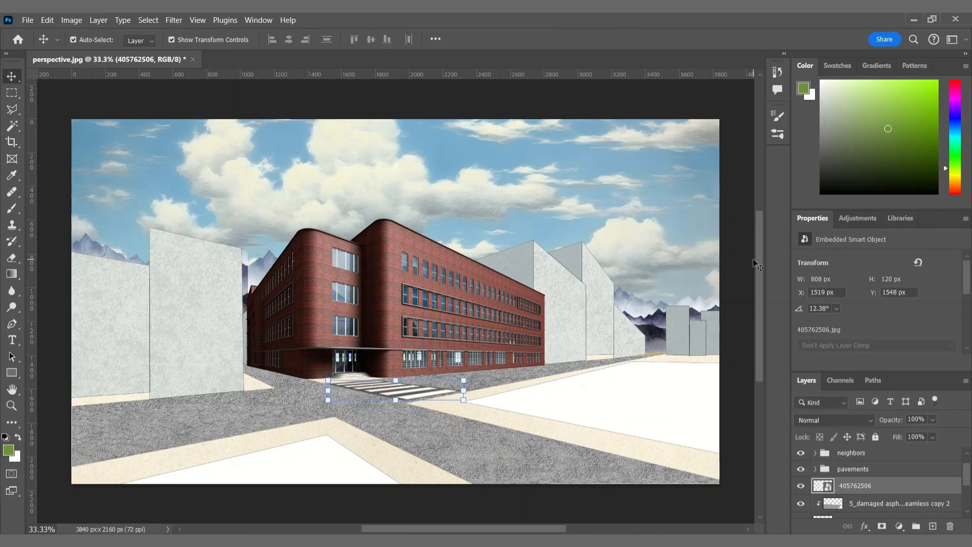
Set the crosswalk layer's blending mode to Lighten.
left_click(829, 420)
left_click(820, 274)
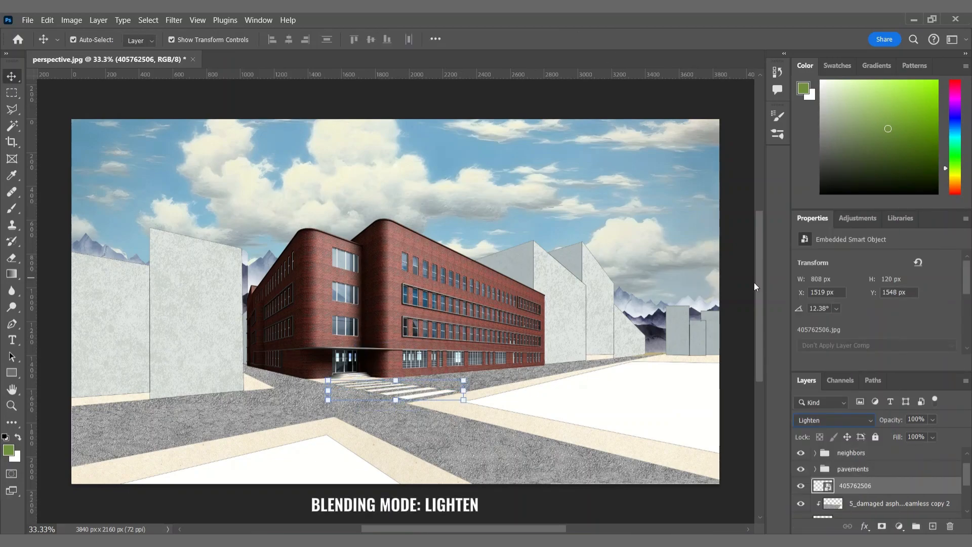
left_click(731, 366)
Group the crosswalk, both street layers and their asphalt textures and name the group roads.
scroll(880, 481, "down", 2)
scroll(869, 476, "up", 1)
left_click(855, 472)
scroll(855, 481, "down", 3)
left_click(854, 498, "shift")
key("ctrl+g")
type("roads")
key("Return")
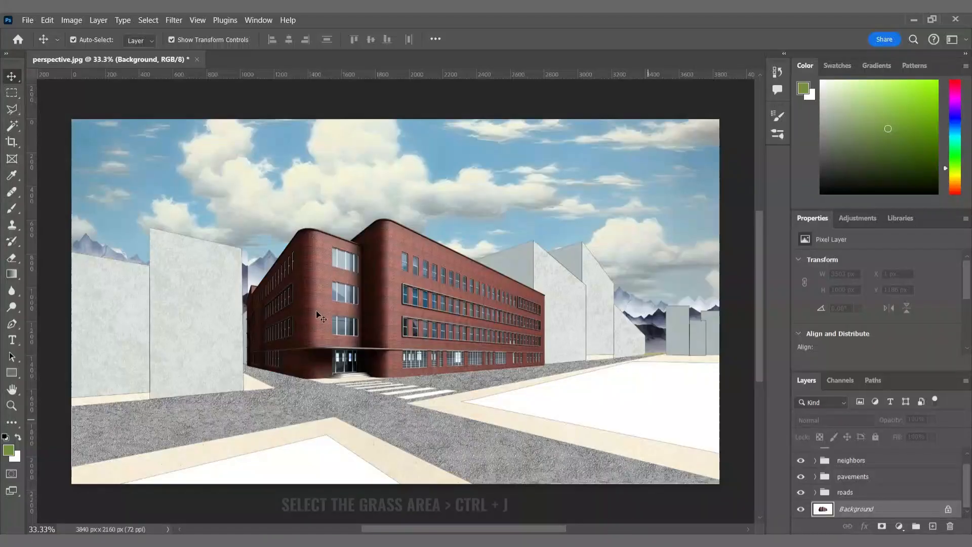
Copy the two white lawn areas from the Background to a new layer named grass and move it to the top of the layer stack.
left_click(12, 127)
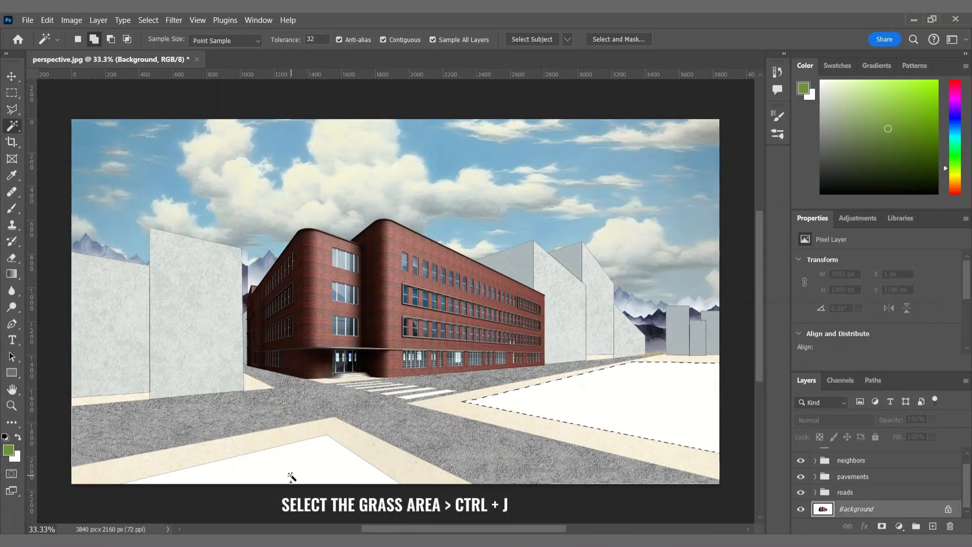
key("ctrl+j")
double_click(876, 508)
type("gr")
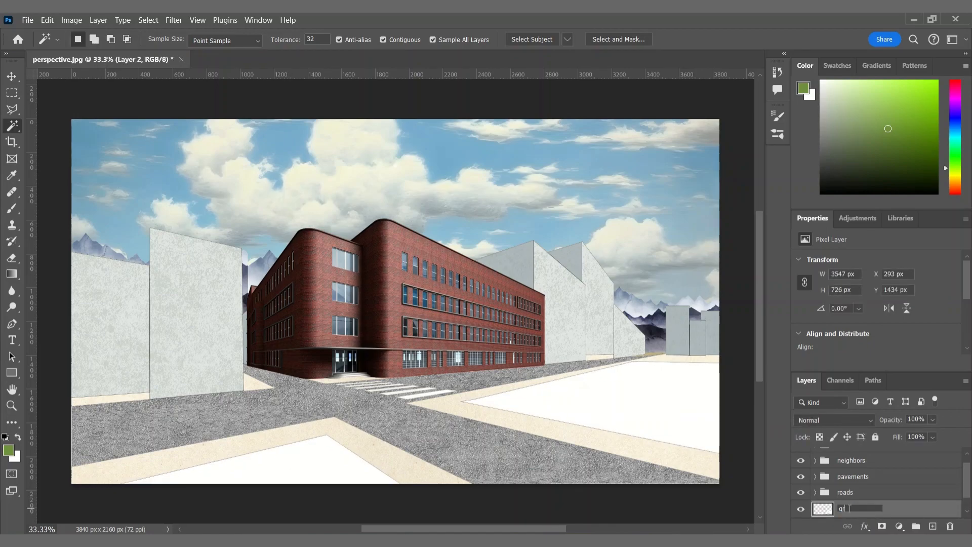
type("ass")
key("Return")
left_click_drag(915, 517, 866, 448)
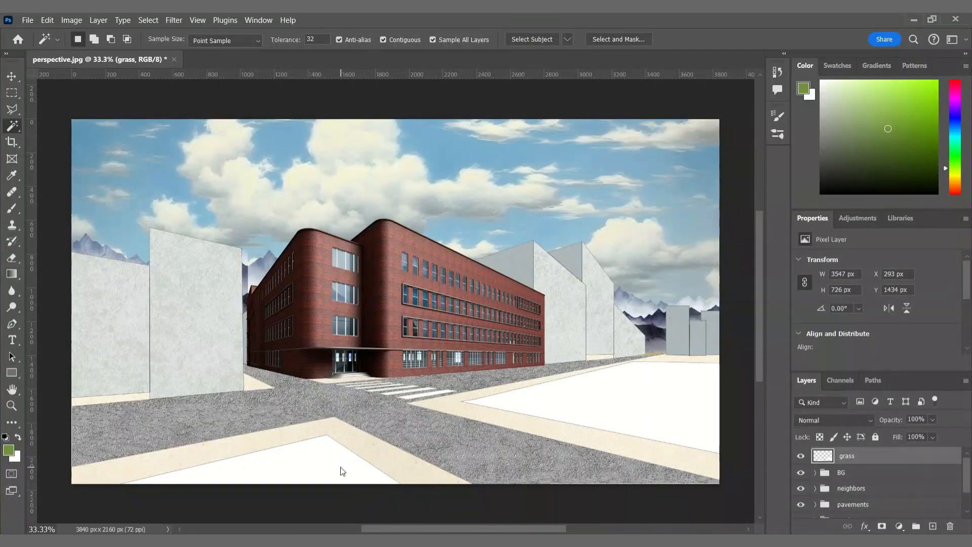
Place the 3d-landscape-grassy-hill image over the foreground lawn at about 1971 × 1109 px and clip it to the grass layer.
key("ctrl+t")
left_click_drag(380, 348, 433, 304)
left_click_drag(114, 304, 101, 297)
key("Return")
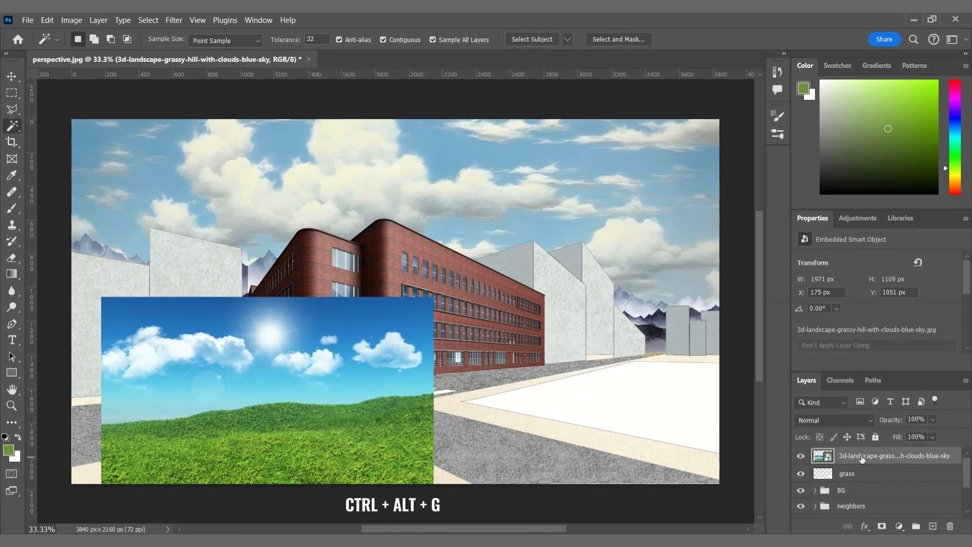
key("ctrl+alt+g")
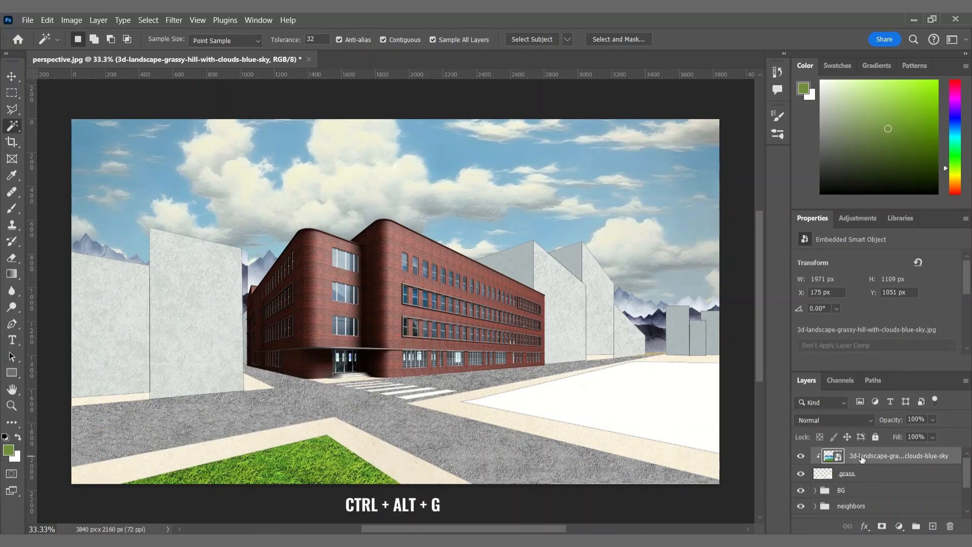
Duplicate the grassy hill image, clip the copy to the grass layer and position its grass over the larger lawn beside the building.
key("ctrl+j")
key("v")
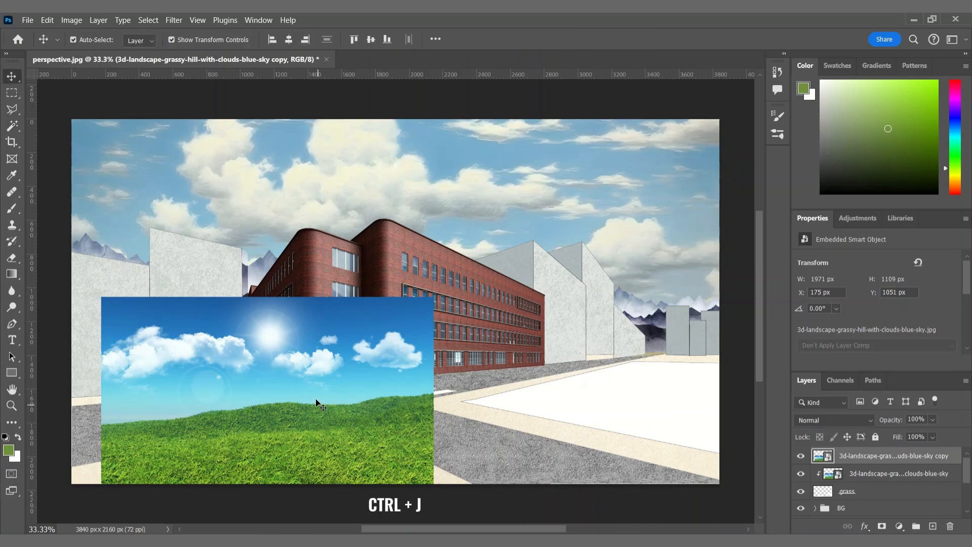
left_click_drag(501, 396, 609, 382)
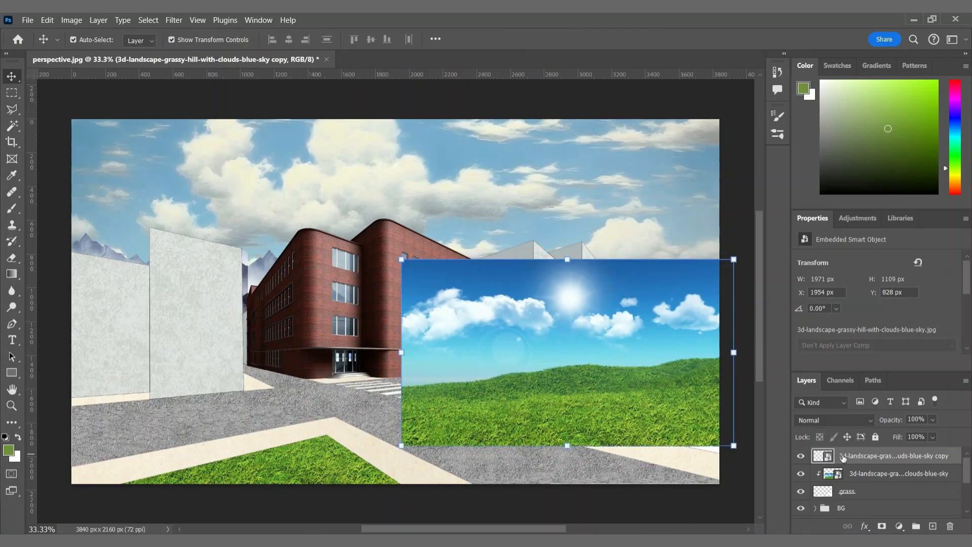
left_click_drag(463, 429, 474, 440)
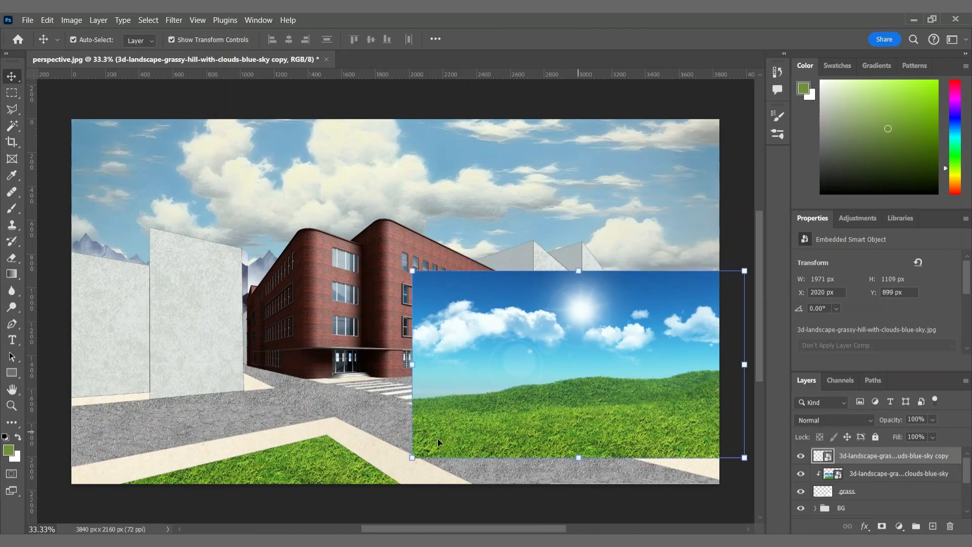
key("ctrl+alt+g")
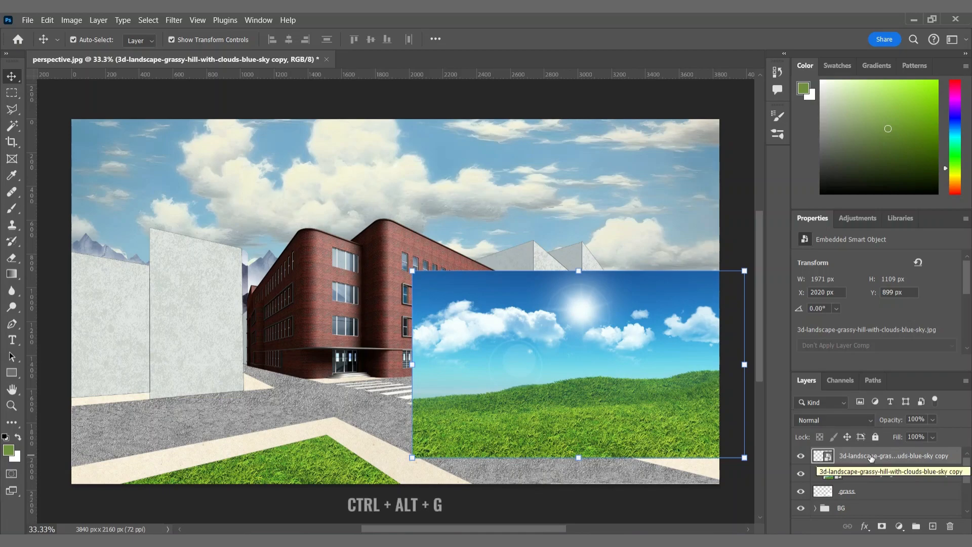
left_click_drag(703, 428, 739, 437)
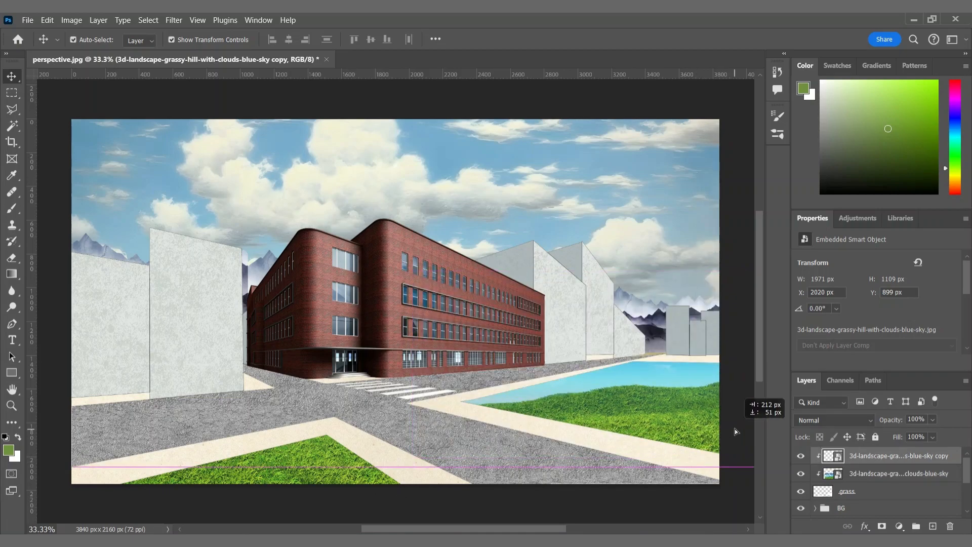
Add another clipped copy of the grassy hill image, scaled to about 1500 × 844 px, to cover the far part of the larger lawn.
key("ctrl+j")
key("ctrl+alt+g")
left_click_drag(664, 369, 688, 343)
left_click_drag(639, 249, 639, 314)
left_click_drag(642, 395, 616, 382)
left_click_drag(497, 358, 466, 360)
left_click_drag(657, 406, 658, 396)
left_click(626, 39)
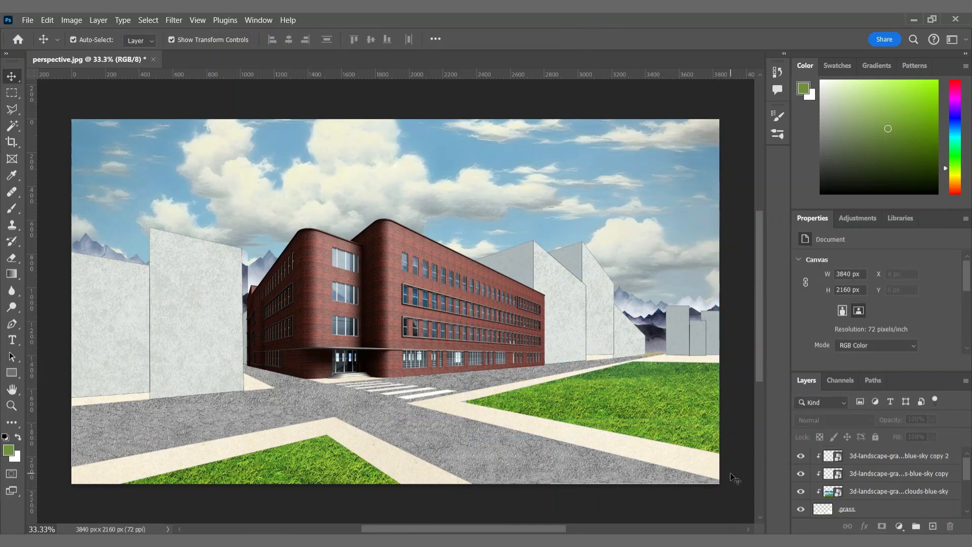
Create an empty layer above the clipped grass images and activate the Brush tool.
left_click(864, 461)
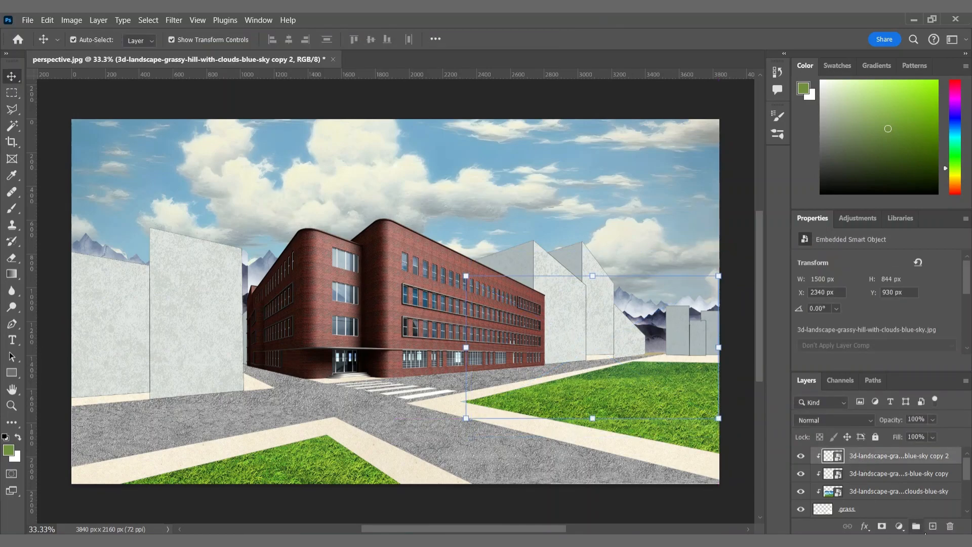
key("ctrl+shift+alt+n")
left_click(11, 210)
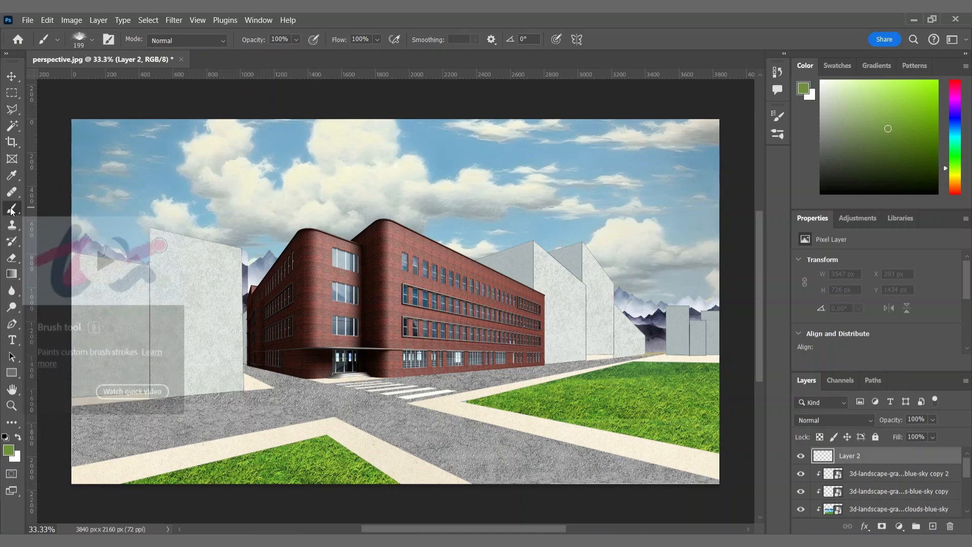
Examine the grass brush's tip shape, shape dynamics, scattering, texture, dual brush, color dynamics and transfer settings.
left_click(777, 119)
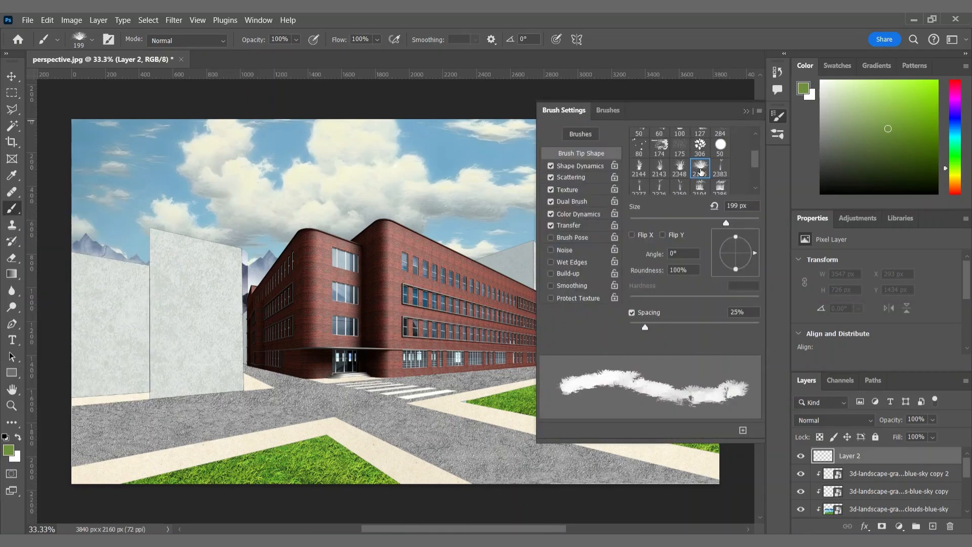
left_click(573, 167)
left_click(573, 177)
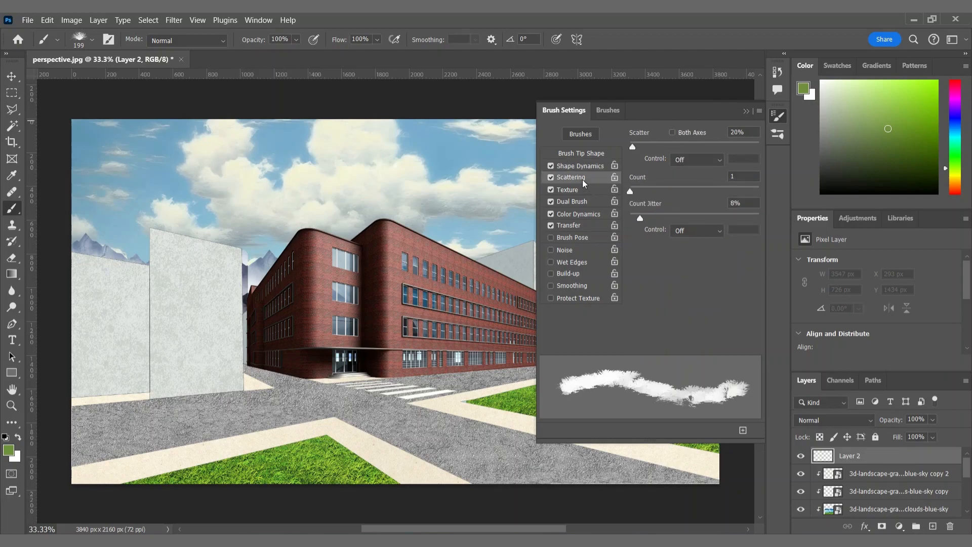
left_click(569, 189)
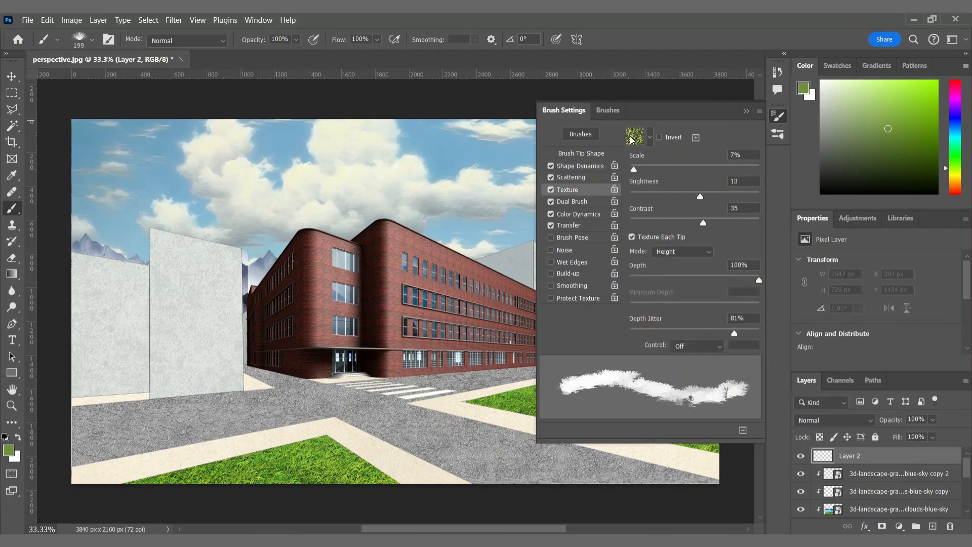
left_click(578, 201)
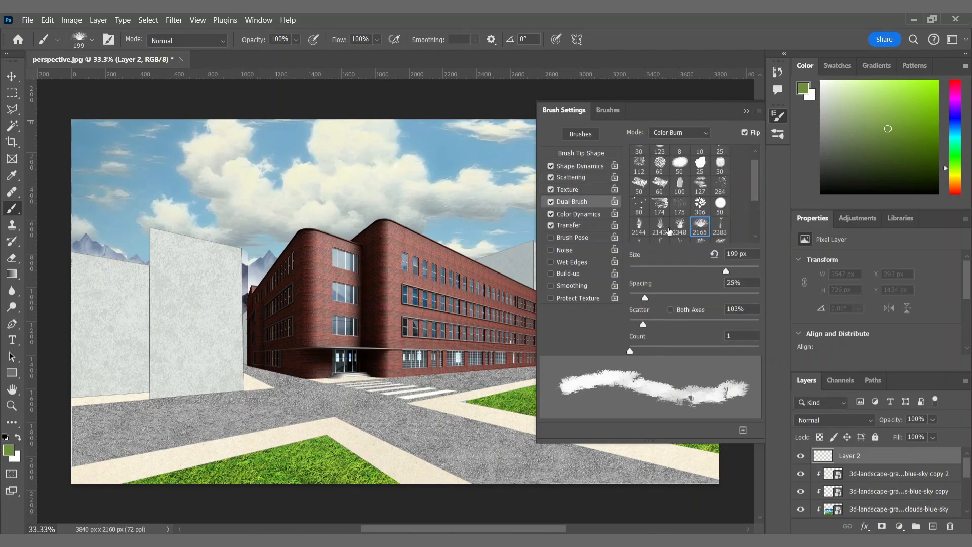
left_click(576, 215)
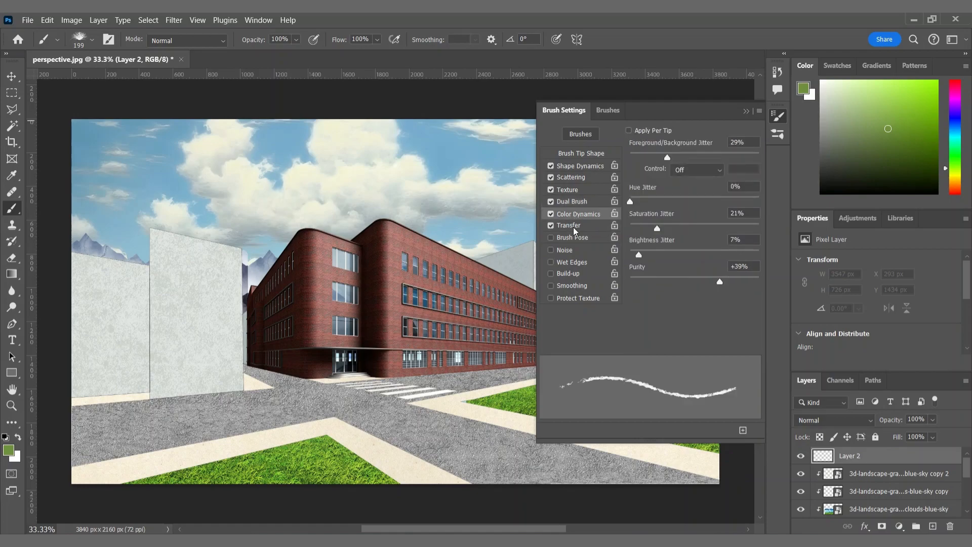
left_click(573, 226)
left_click(746, 111)
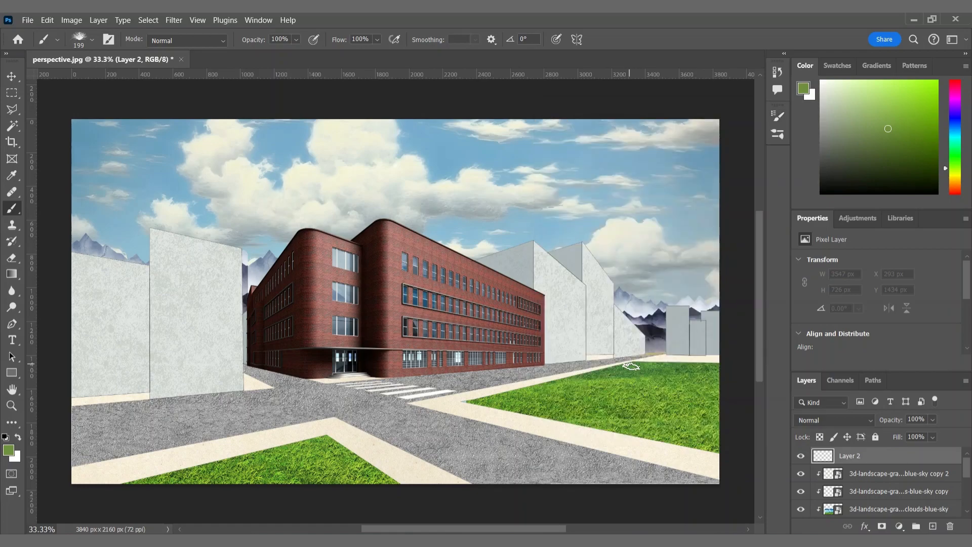
Paint grass tufts along the foreground lawn's long edge with the 250 px grass brush, using greens sampled from the lawn.
left_click(321, 435, "alt")
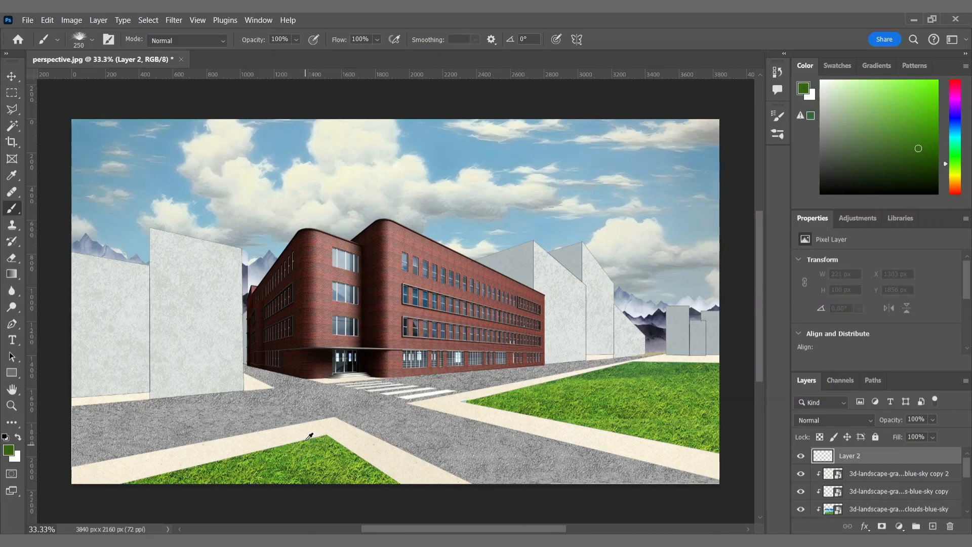
left_click(309, 437, "alt")
left_click(290, 448)
left_click(246, 459)
left_click(235, 469, "alt")
left_click(226, 461, "alt")
left_click(208, 465)
left_click(185, 471)
left_click(159, 477, "alt")
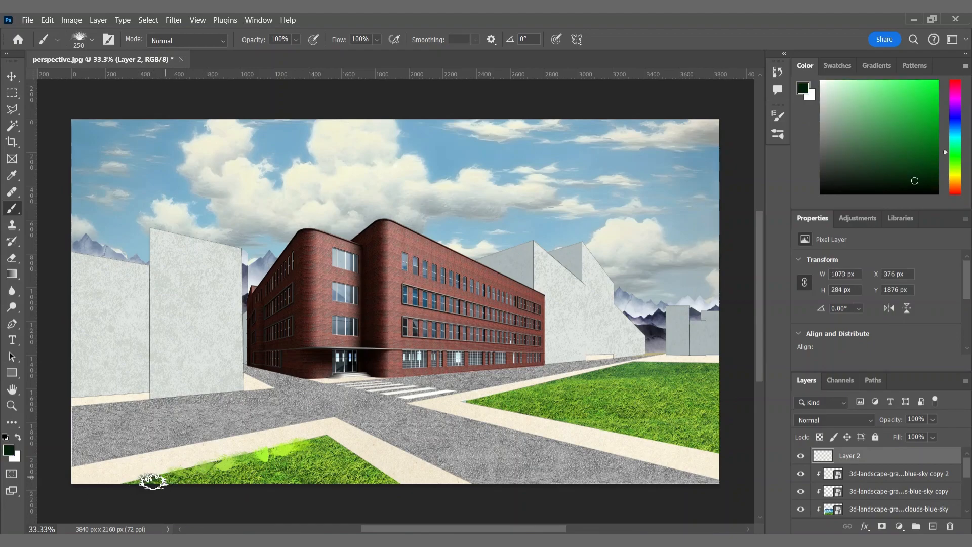
Enlarge the grass brush to 400 px and paint sampled green tufts along the foreground lawn's other edge and across its interior.
key("bracketright")
key("bracketright")
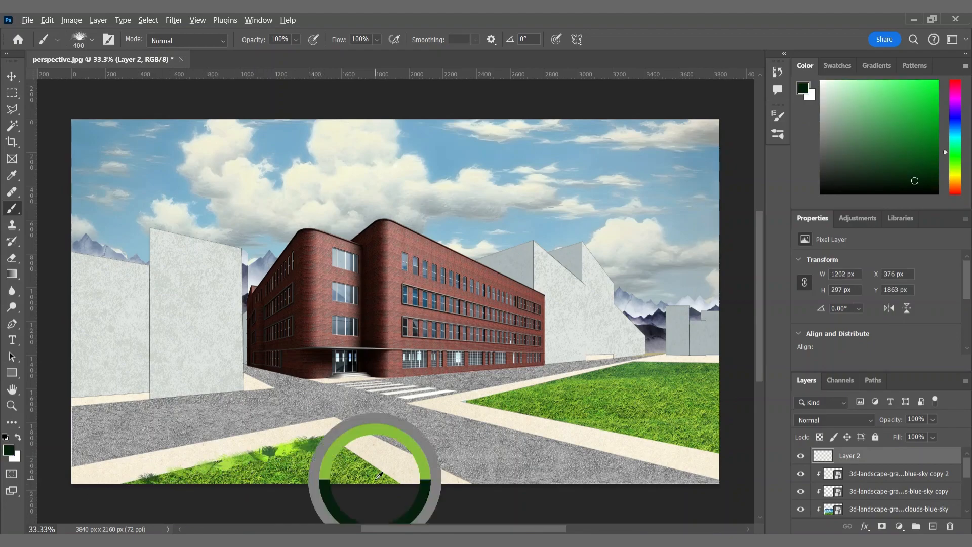
left_click(360, 471, "alt")
left_click(354, 467)
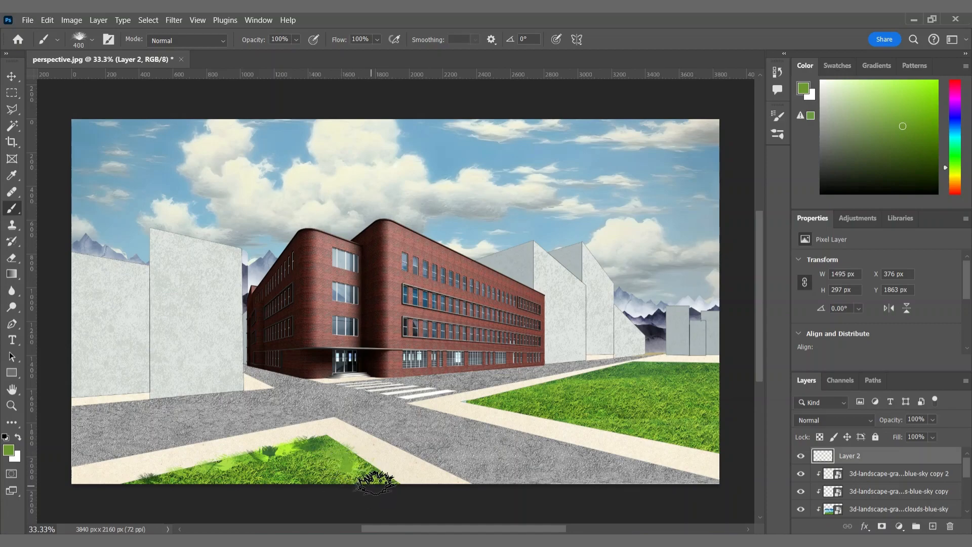
left_click(371, 479, "alt")
left_click(369, 477)
left_click(205, 481, "alt")
left_click(201, 477, "alt")
left_click(193, 474)
left_click(352, 465, "alt")
left_click(325, 455)
left_click(253, 464, "alt")
left_click(254, 479, "alt")
left_click(319, 457, "alt")
left_click(321, 459, "alt")
left_click(324, 465, "alt")
left_click(326, 446)
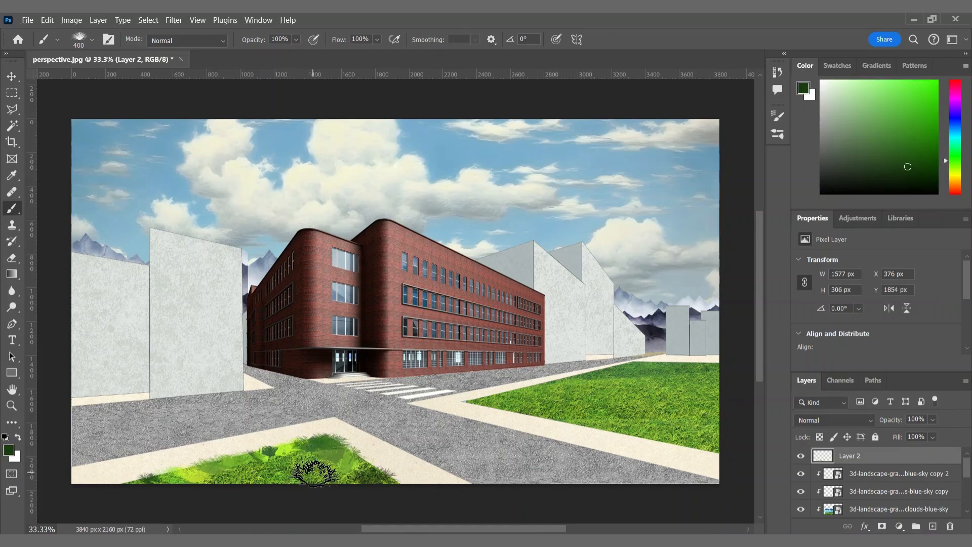
Mask out the excess painted grass on the foreground lawn and set the painted layer's blending mode to Darker Color.
left_click(882, 527)
mouse_move(288, 463)
left_mouse_down()
mouse_move(166, 487)
mouse_move(316, 455)
mouse_move(361, 487)
mouse_move(253, 491)
left_mouse_up()
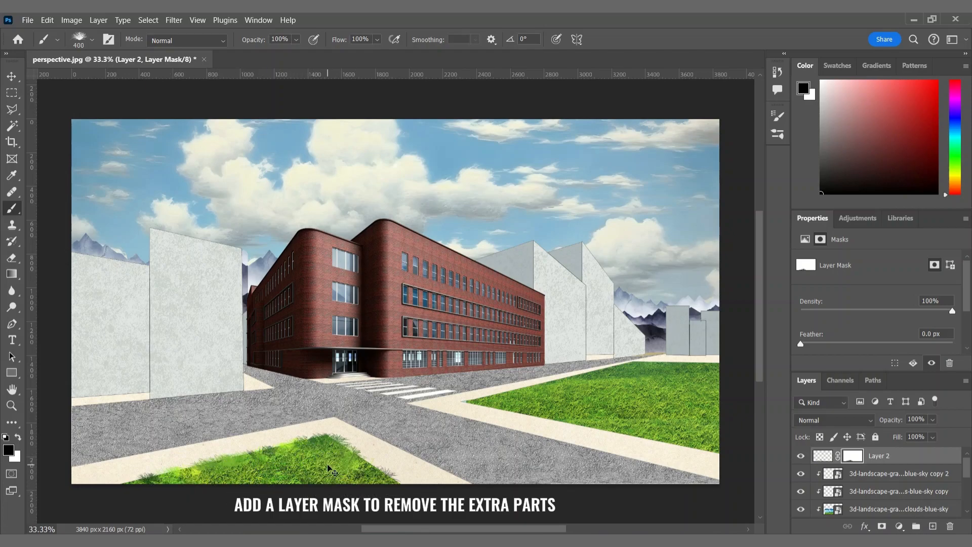
left_click(861, 421)
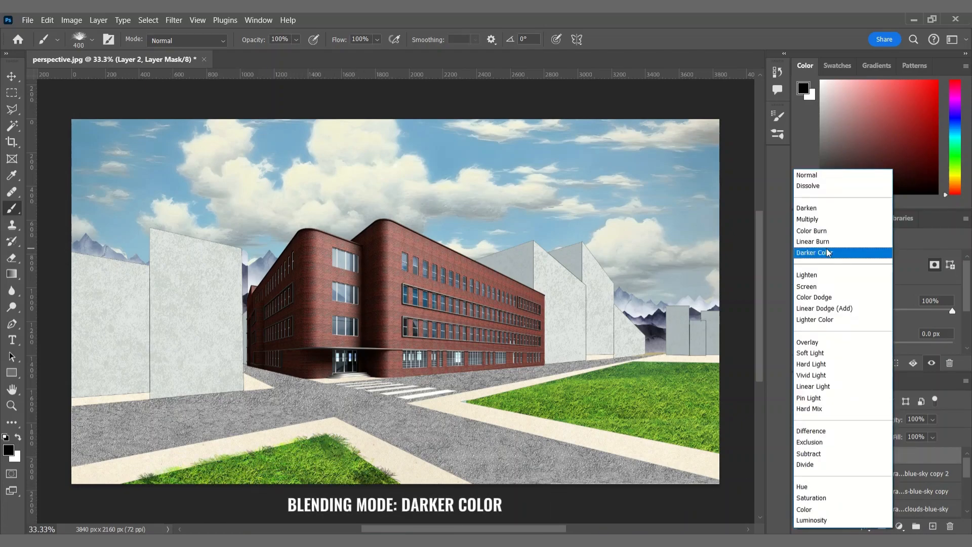
left_click(825, 253)
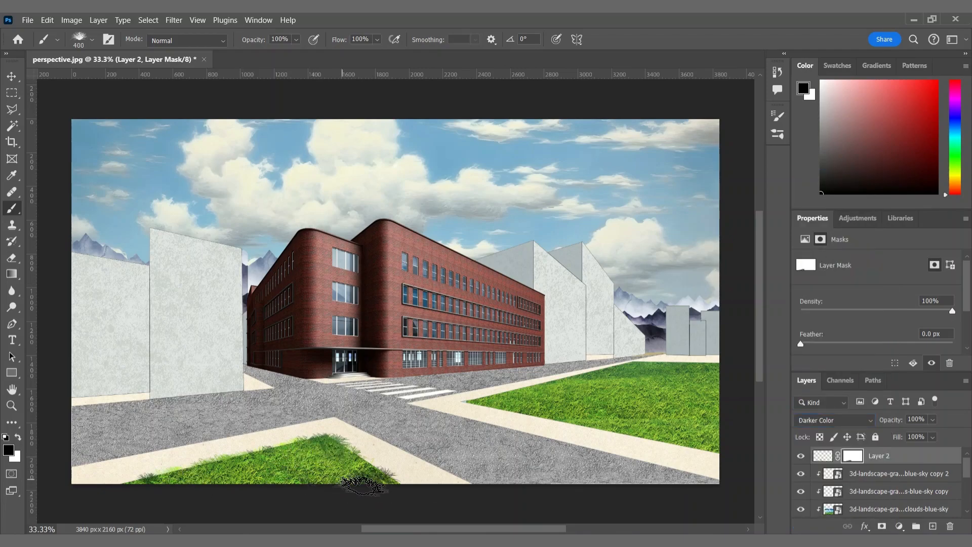
Paint grass tufts over the larger lawn and along its pavement edge, reducing the brush to 150 px and sampling lawn greens.
left_click(822, 457)
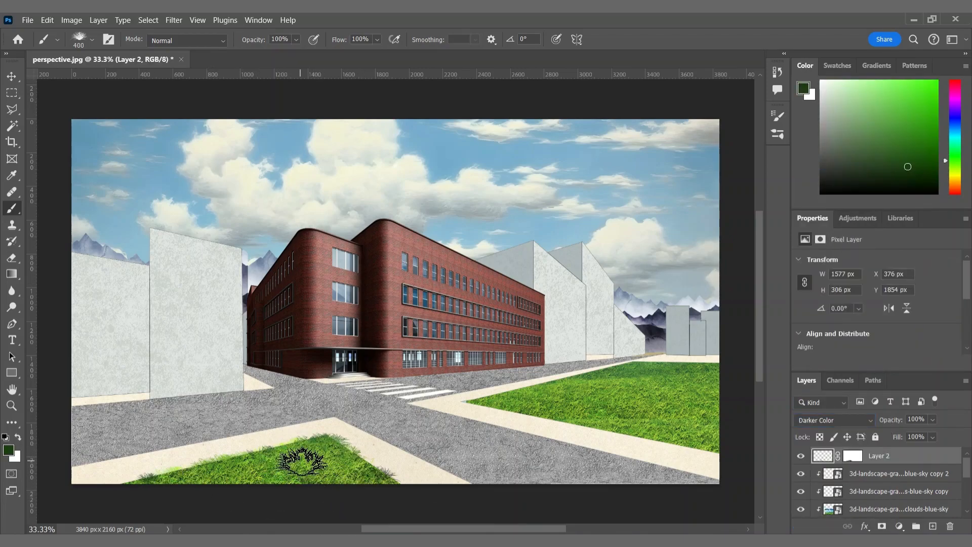
left_click(705, 442)
left_click(685, 433)
left_click(631, 427)
key("bracketleft")
key("bracketleft")
left_click(490, 402)
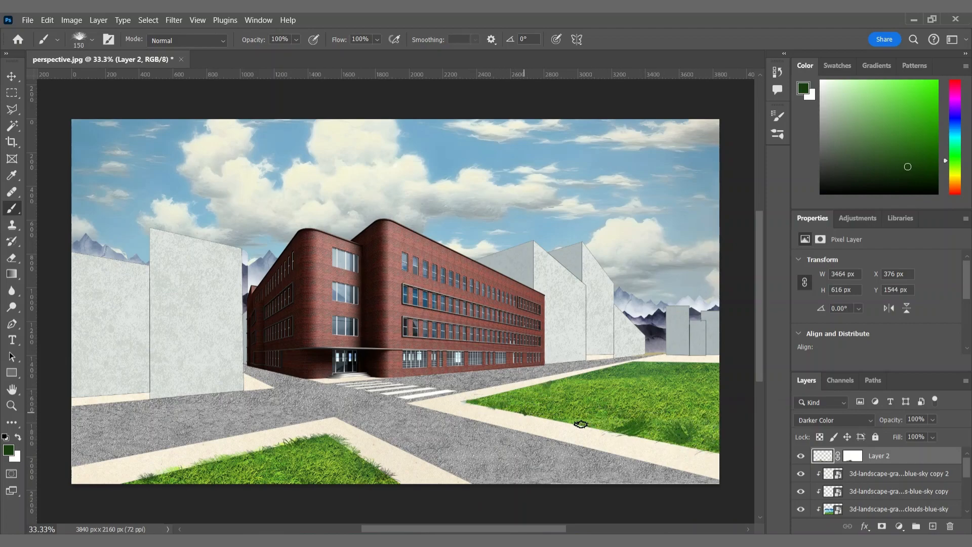
left_click(574, 418, "alt")
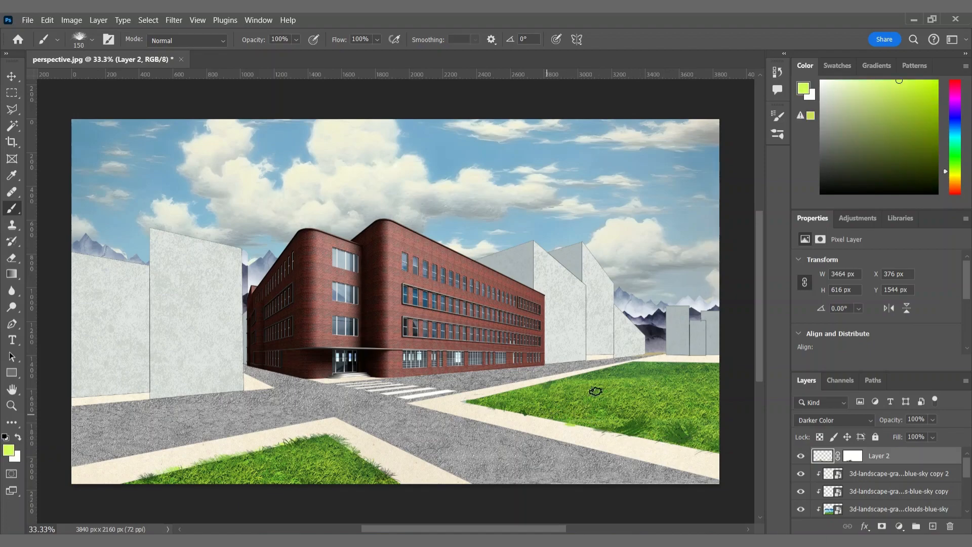
left_click(548, 415, "alt")
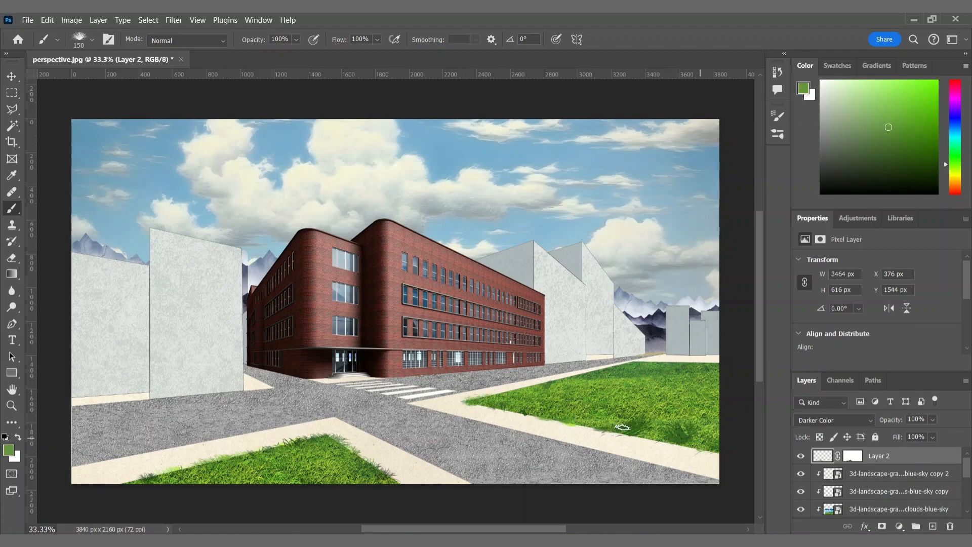
Touch up the painted layer's mask around the larger lawn and group all grass layers as grass.
left_click(847, 457)
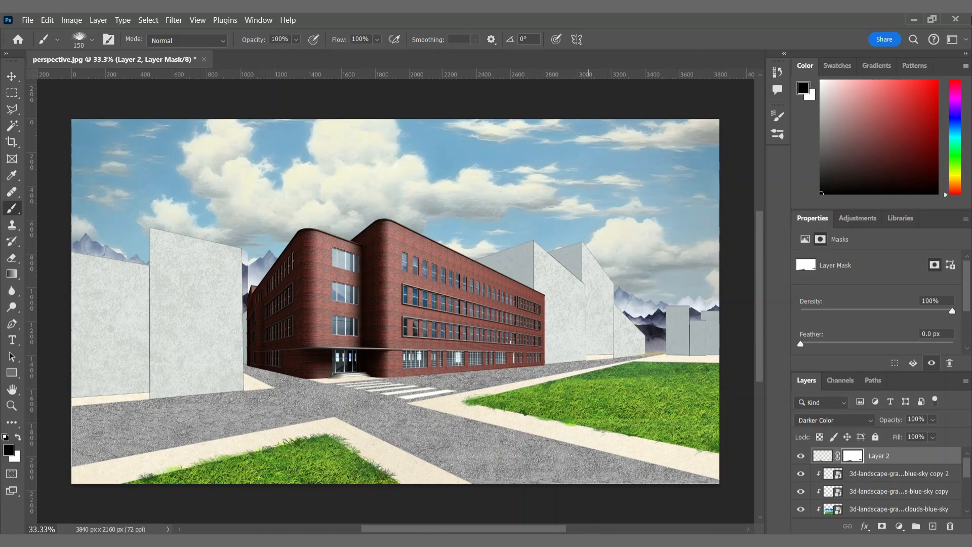
left_click(884, 509, "shift")
key("ctrl+g")
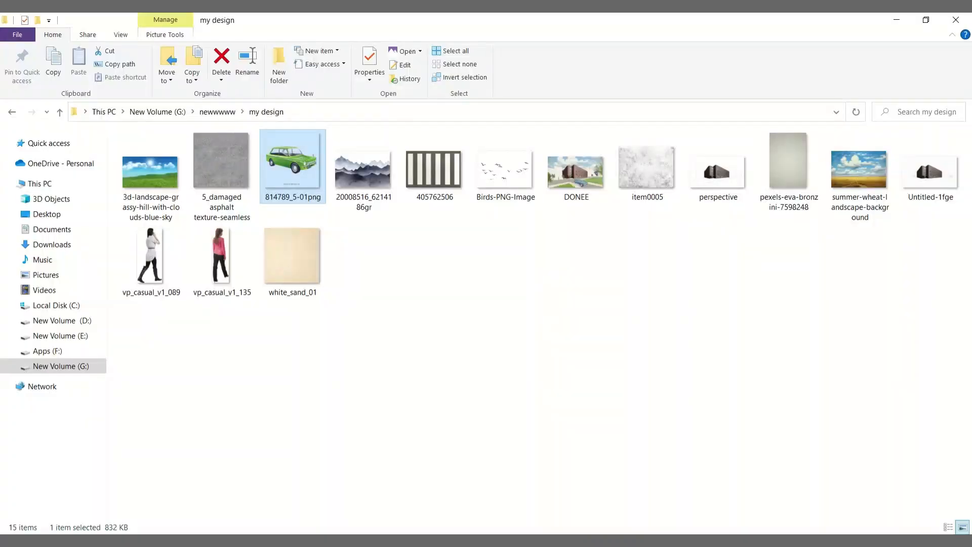
Place the Untitled-1fge perspective grid image over the whole canvas and lower its layer opacity to 61%.
left_click(496, 427)
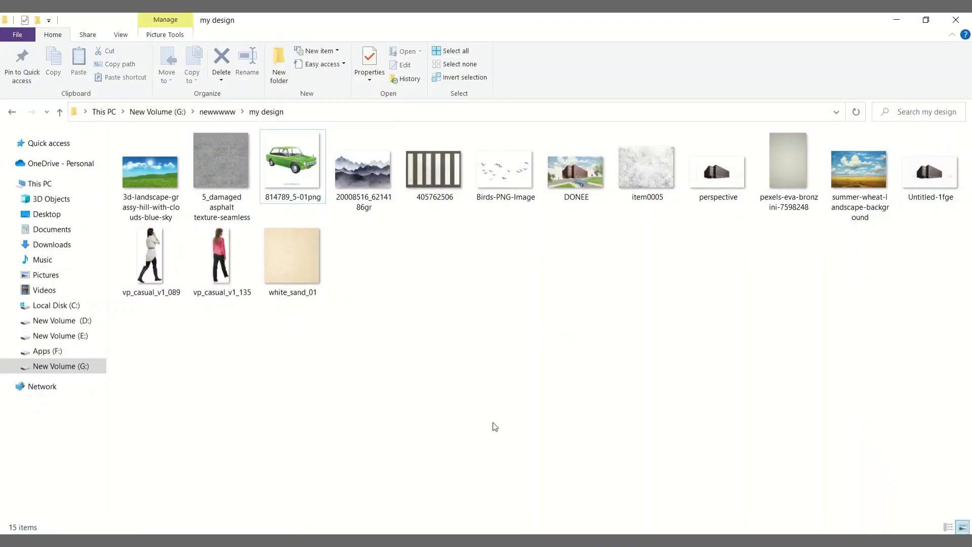
left_click_drag(929, 171, 433, 400)
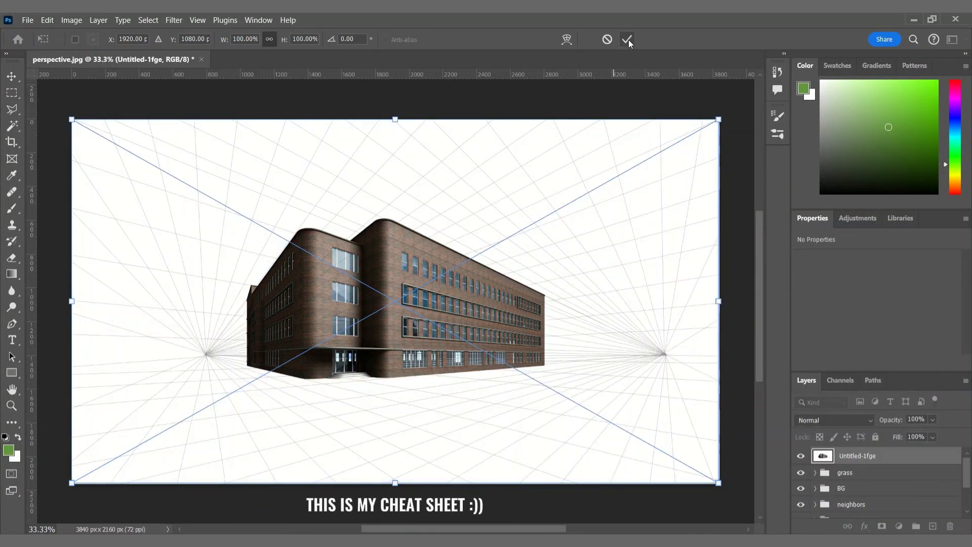
left_click(628, 39)
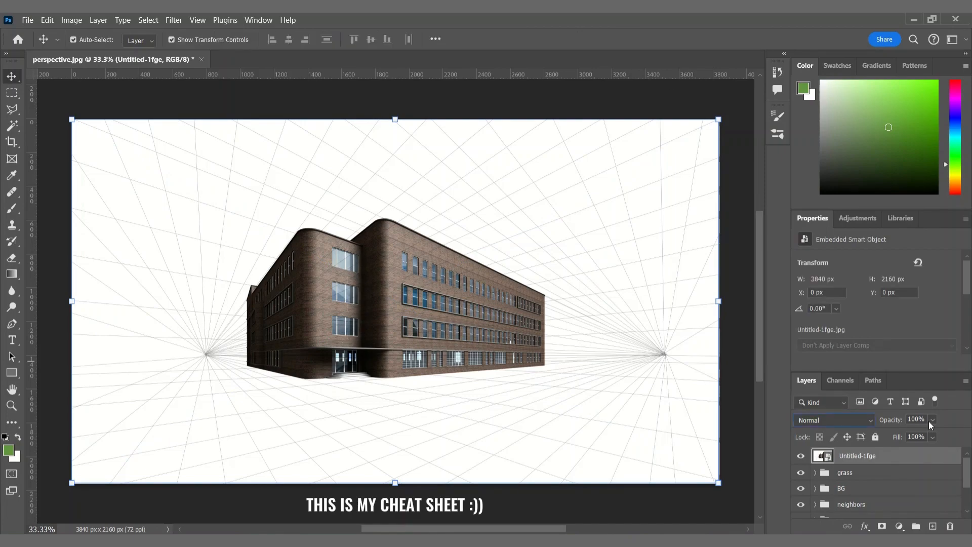
left_click(933, 419)
left_click(923, 434)
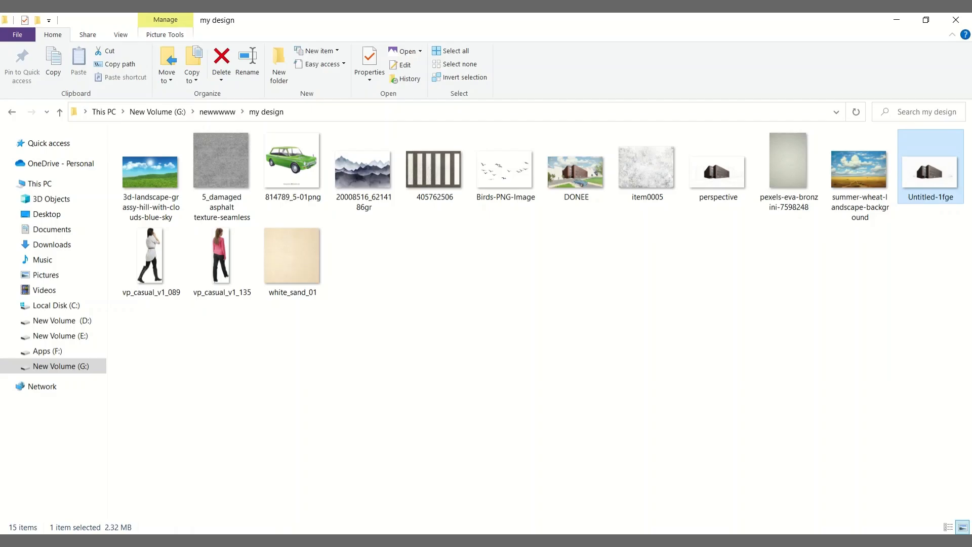
Place the 814789_5-01png green car image on the foreground road in front of the brick building.
left_click_drag(291, 160, 391, 506)
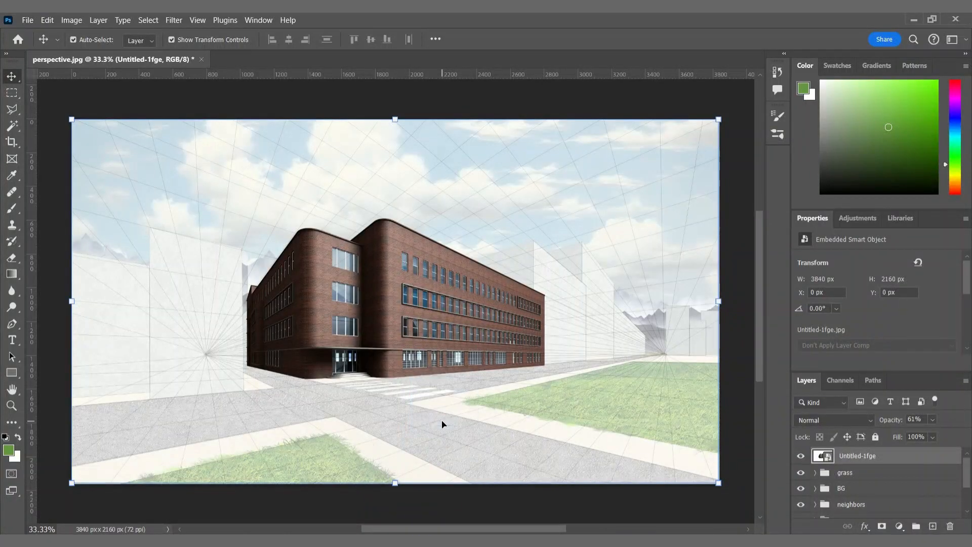
left_click_drag(494, 354, 486, 429)
key("Return")
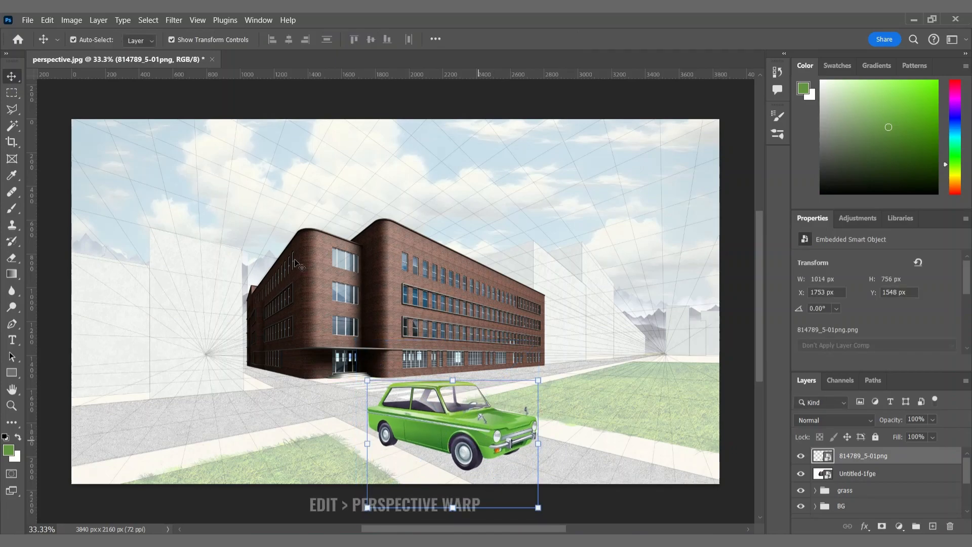
Start Perspective Warp on the car and lay out two joined planes over its front and its side.
left_click(48, 21)
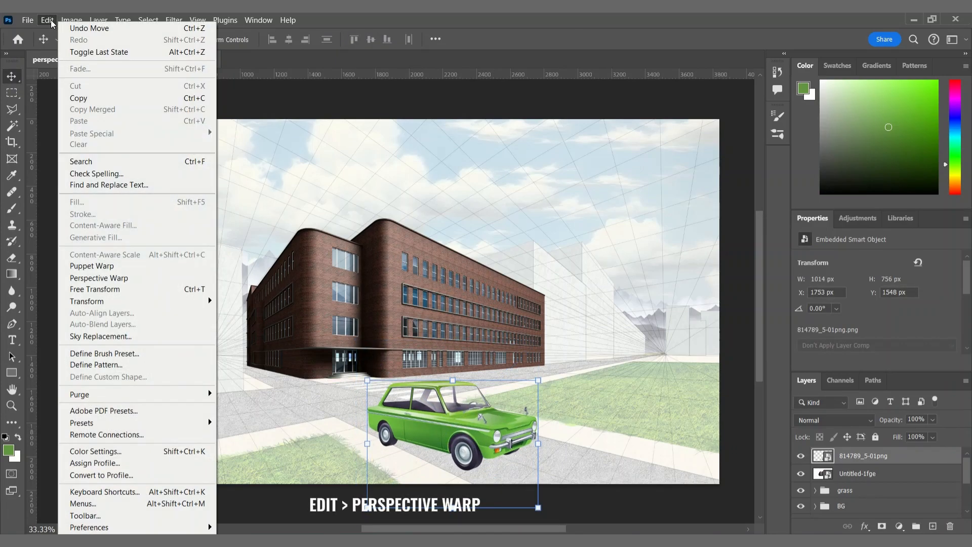
left_click(95, 278)
left_click_drag(495, 471, 541, 371)
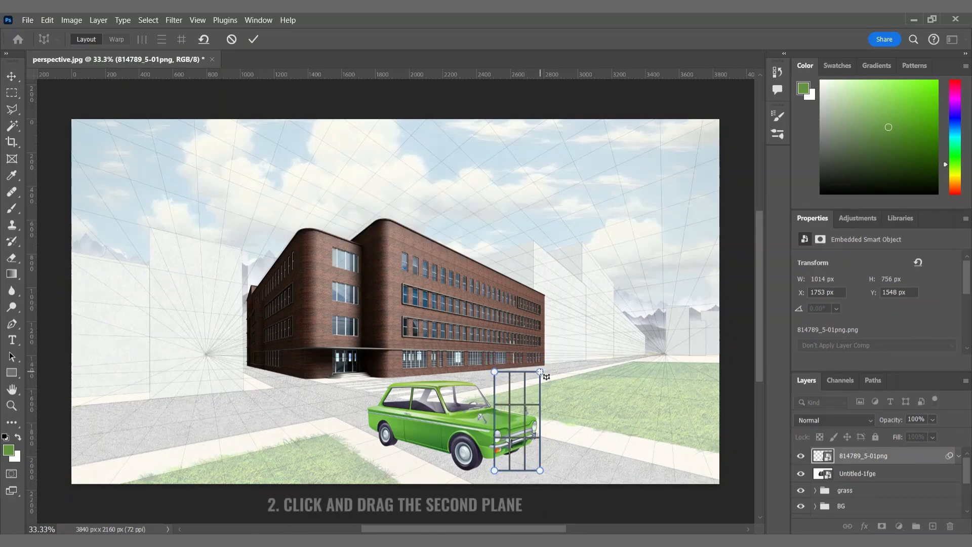
left_click_drag(365, 363, 495, 470)
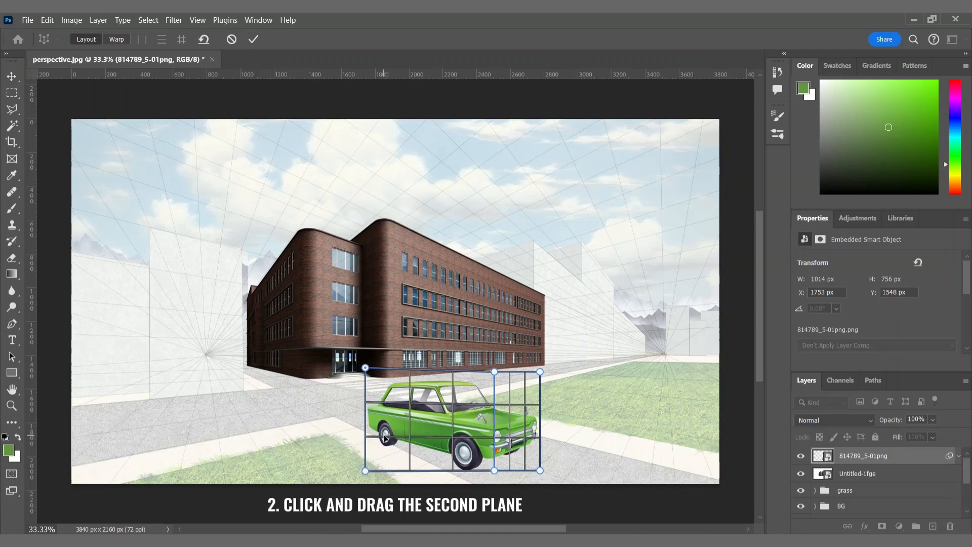
Warp the corners of the two planes so the car follows the perspective grid, and apply the warp.
key("w")
left_click_drag(365, 472, 369, 451)
left_click_drag(367, 368, 370, 365)
left_click_drag(495, 470, 490, 474)
left_click_drag(541, 372, 487, 366)
left_click_drag(537, 464, 534, 460)
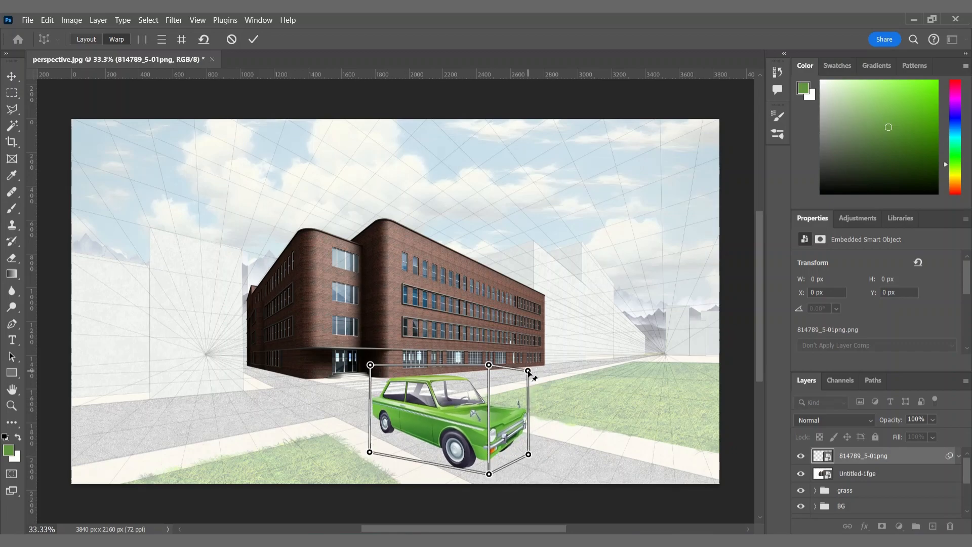
left_click_drag(490, 474, 491, 477)
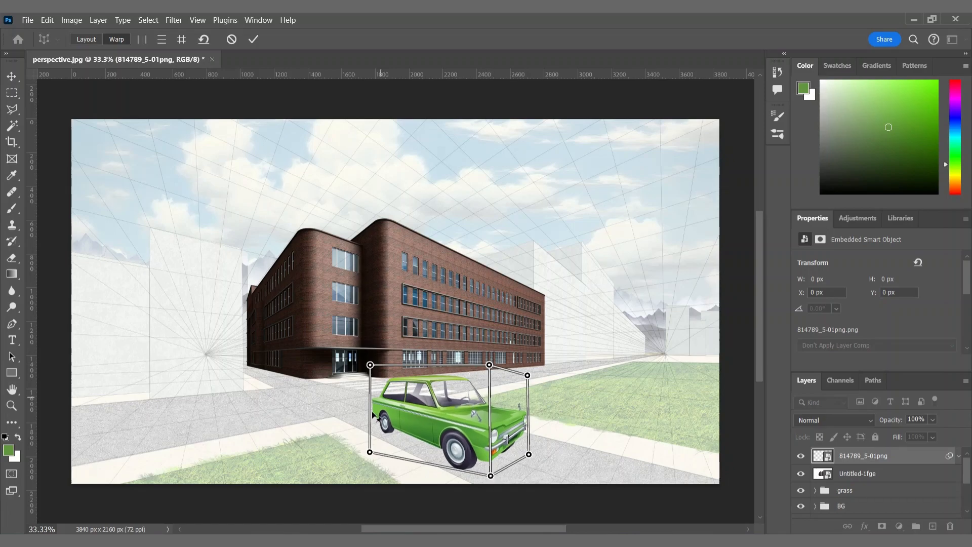
key("Return")
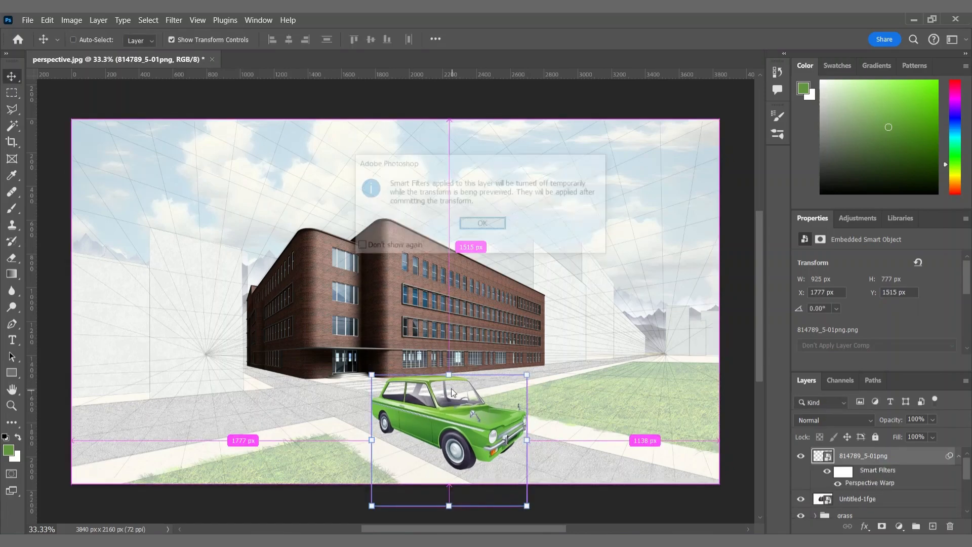
Enlarge the warped car to about 999 × 840 px, reposition it on the road, and delete the perspective grid layer.
key("ctrl+t")
key("Return")
left_click_drag(453, 336, 455, 321)
key("Return")
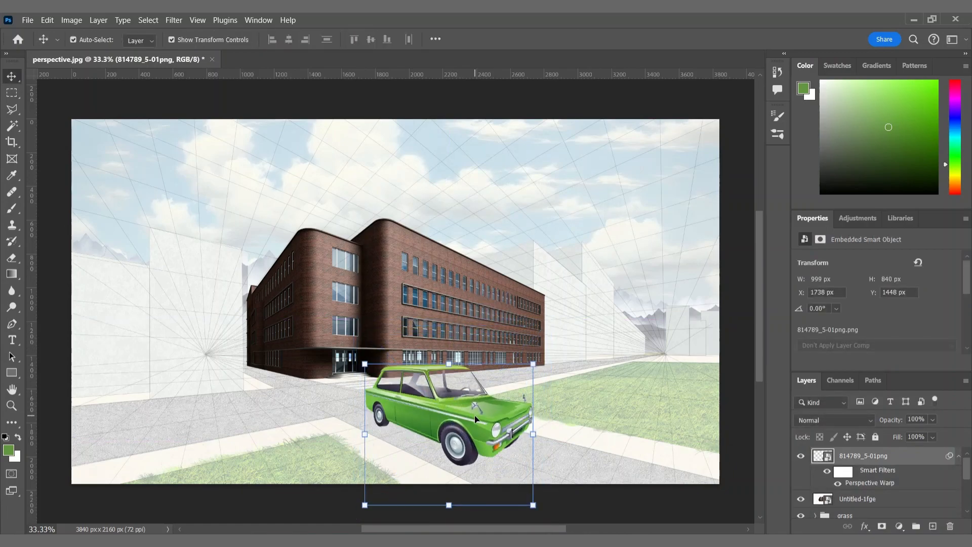
left_click_drag(491, 430, 507, 439)
left_click(861, 499)
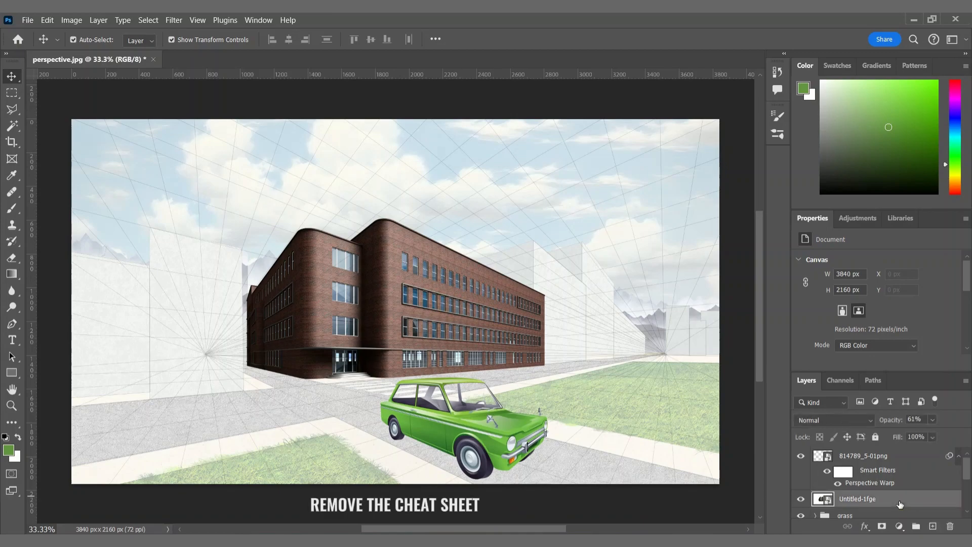
left_click(950, 527)
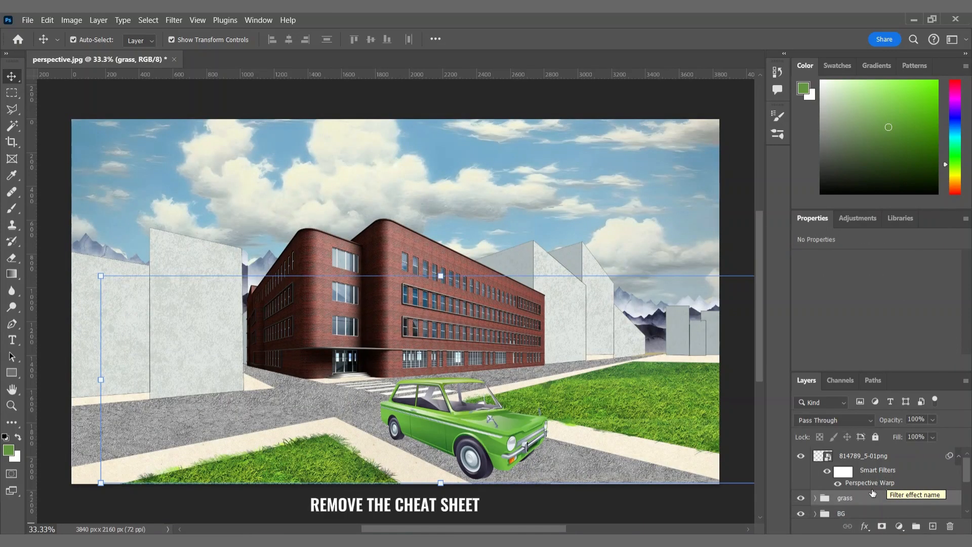
Add a Hue/Saturation adjustment clipped to the car with Hue +104 and Saturation -25 to recolour it blue.
left_click(872, 457)
left_click(900, 527)
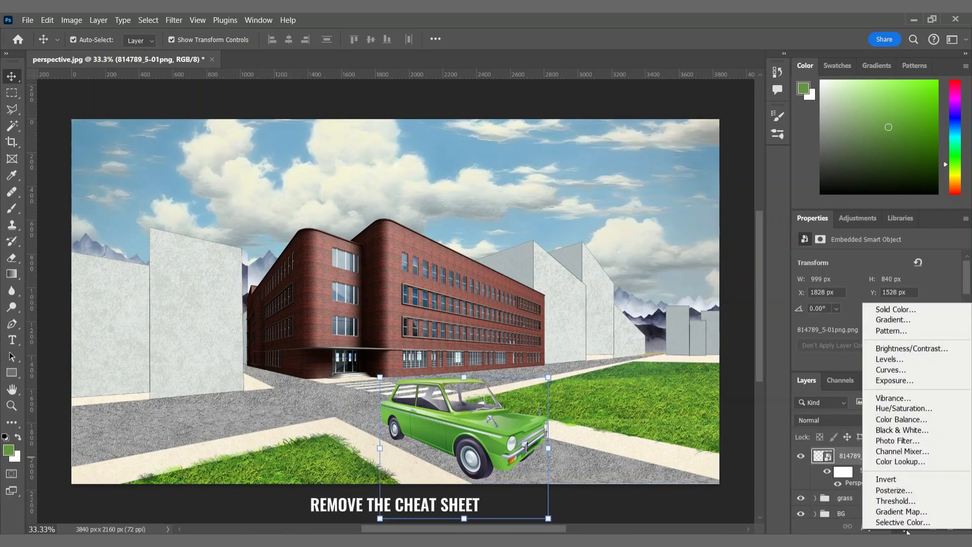
left_click(878, 420)
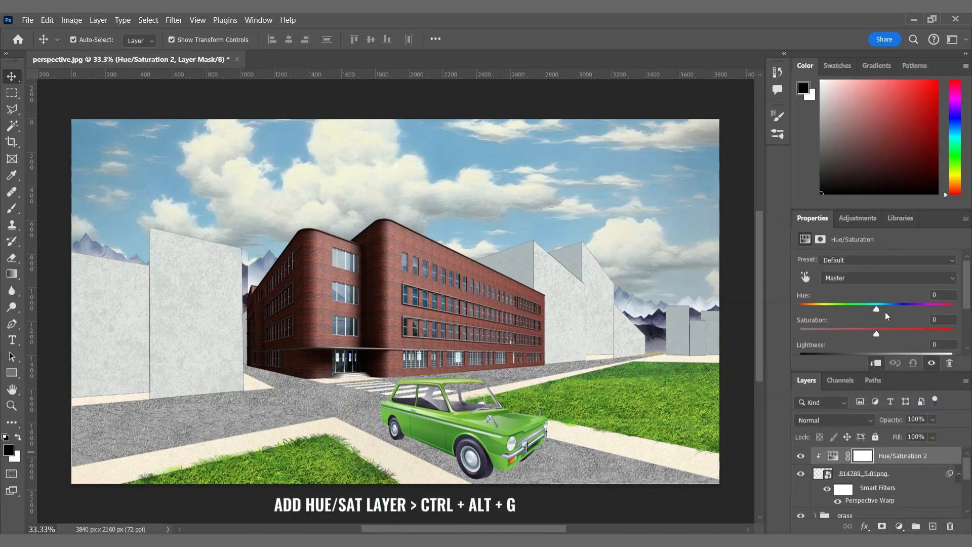
left_click(930, 306)
left_click_drag(930, 306, 929, 306)
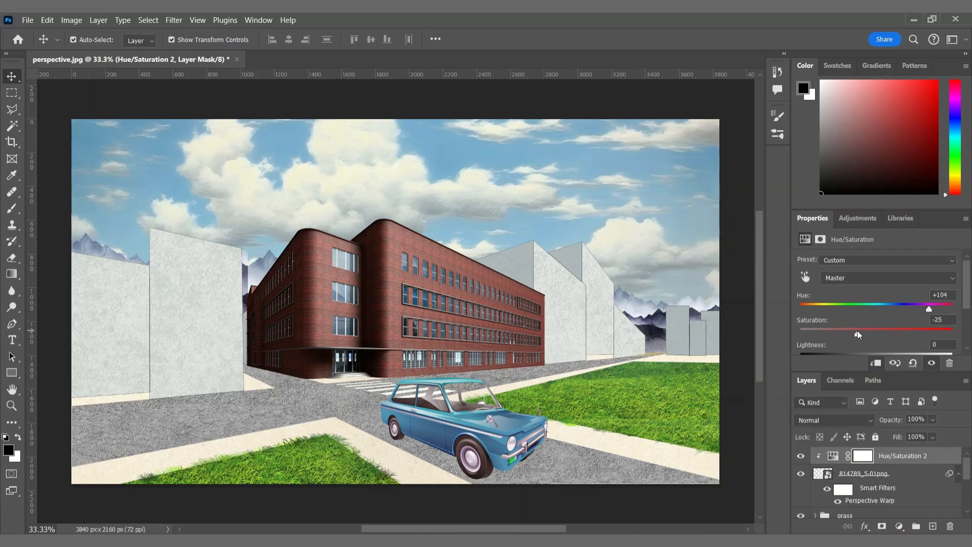
Group the car layer and its Hue/Saturation adjustment as car.
scroll(886, 479, "down", 1)
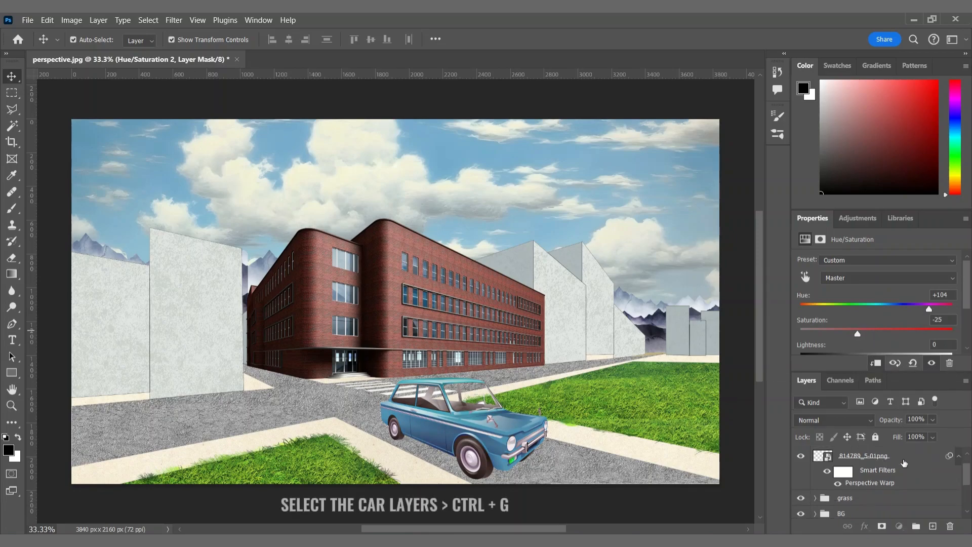
left_click(904, 463, "shift")
scroll(895, 466, "up", 1)
key("ctrl+g")
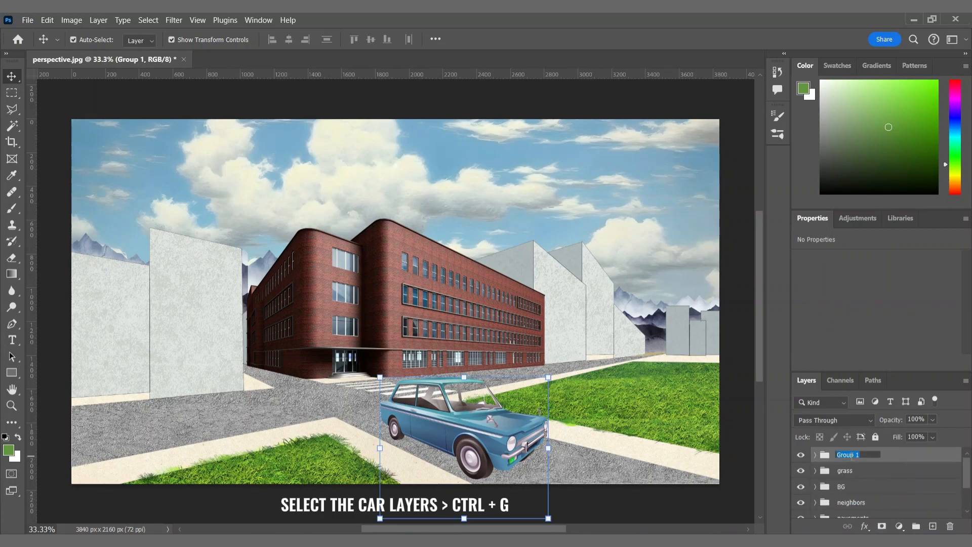
key("Return")
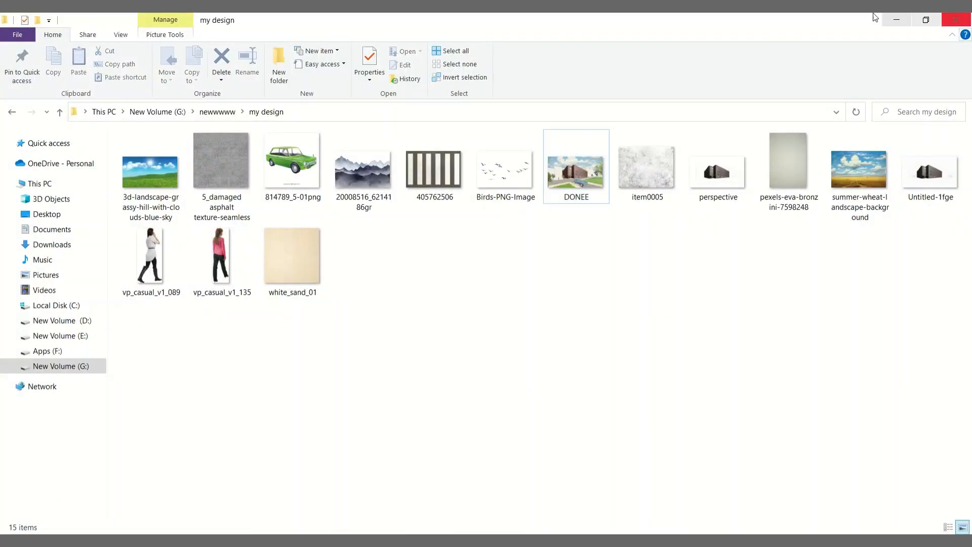
Place the vp_casual_v1_089 figure, select its pixels, rasterize it, and paint it with dark blue sampled from the mountains.
left_click_drag(150, 256, 320, 459)
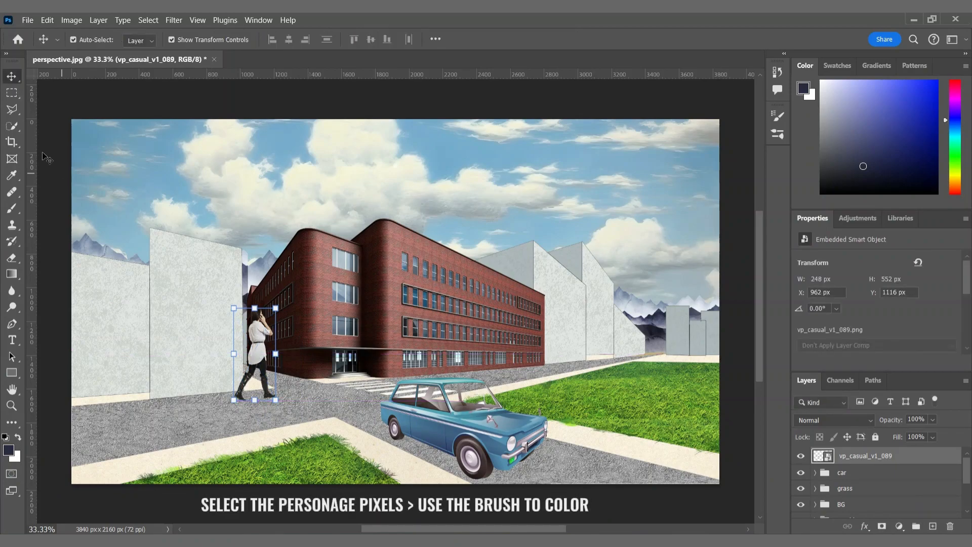
key("w")
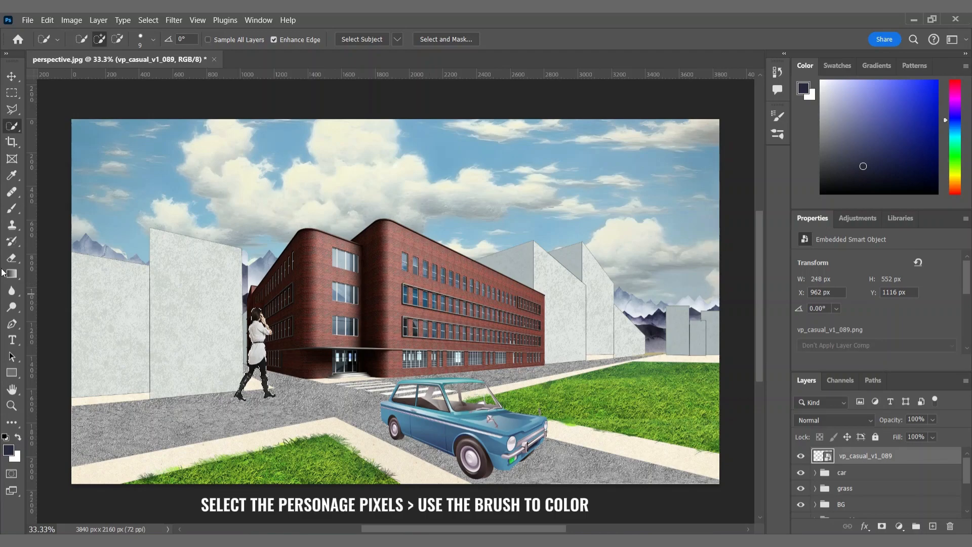
left_click(11, 209)
left_click(647, 323)
key("Return")
left_click(654, 319, "alt")
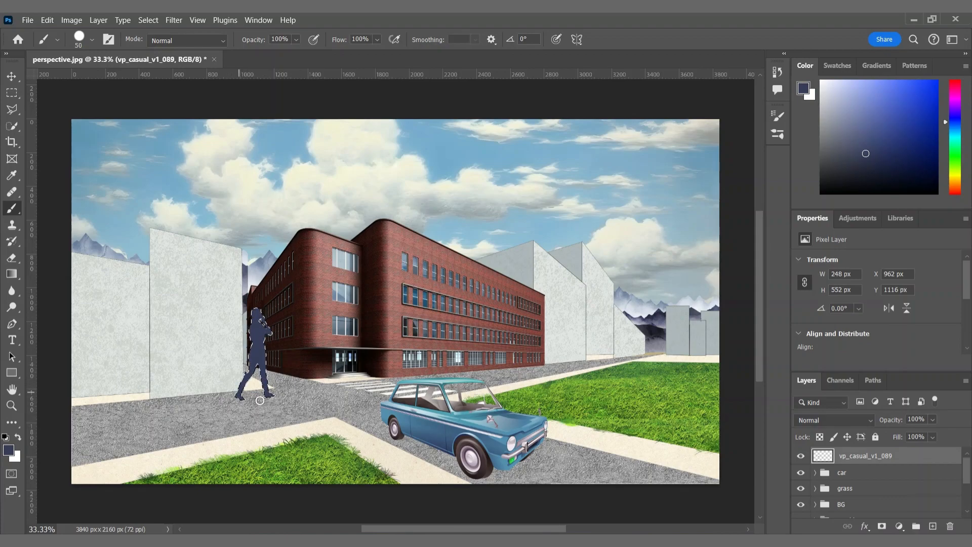
Scale down the painted silhouette and stand it on the pavement in front of the left-hand neighbouring buildings.
key("ctrl+t")
left_click_drag(255, 308, 136, 372)
left_click(627, 40)
left_click_drag(134, 306, 135, 340)
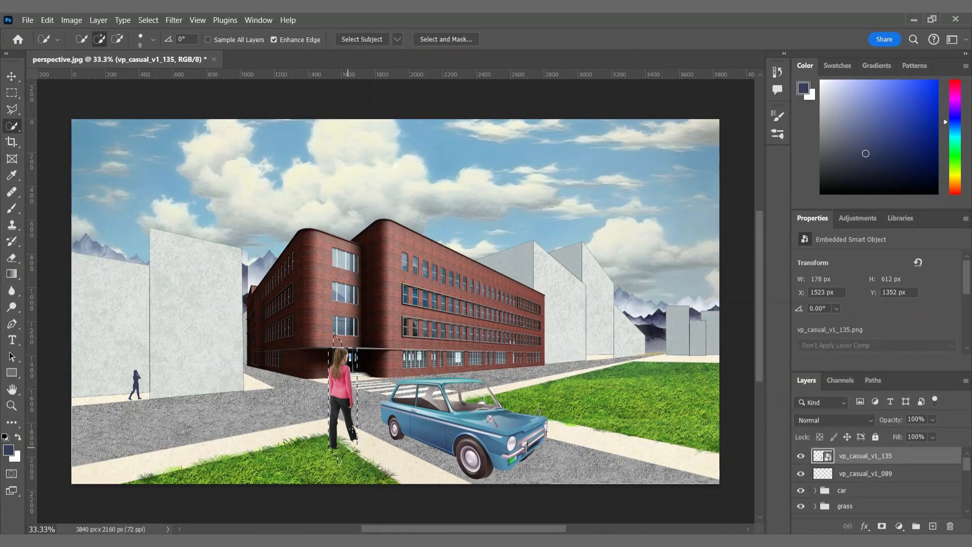
Paint the selected vp_casual_v1_135 figure dark blue, then shrink it and place it near the brick building's rounded corner.
left_click(12, 208)
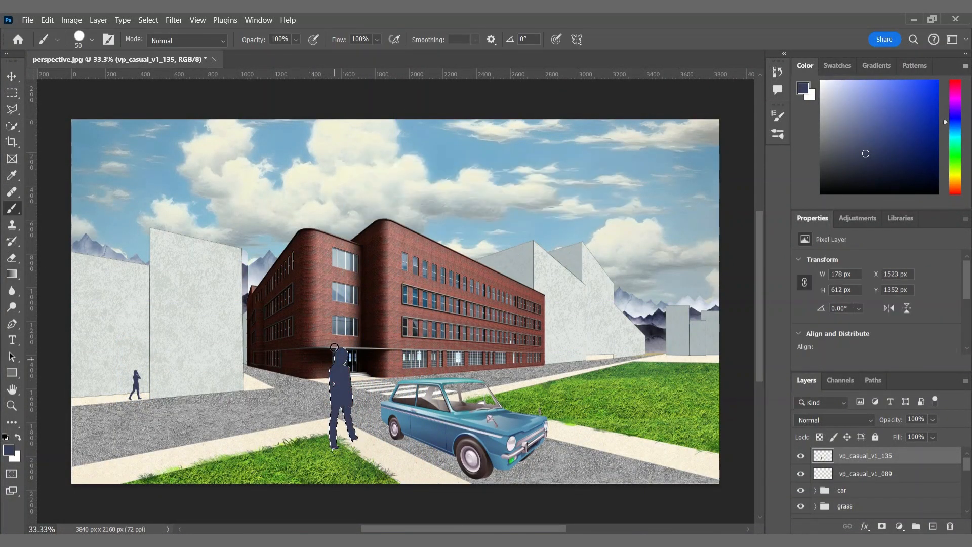
key("v")
key("ctrl+d")
left_click_drag(338, 370, 286, 369)
left_click_drag(291, 347, 291, 369)
Copy the vp_casual_v1_135 silhouette to the distant pavement beyond the larger lawn as a much smaller figure.
left_click_drag(292, 411, 598, 353)
left_click(739, 263)
left_click(295, 380)
left_click(734, 369)
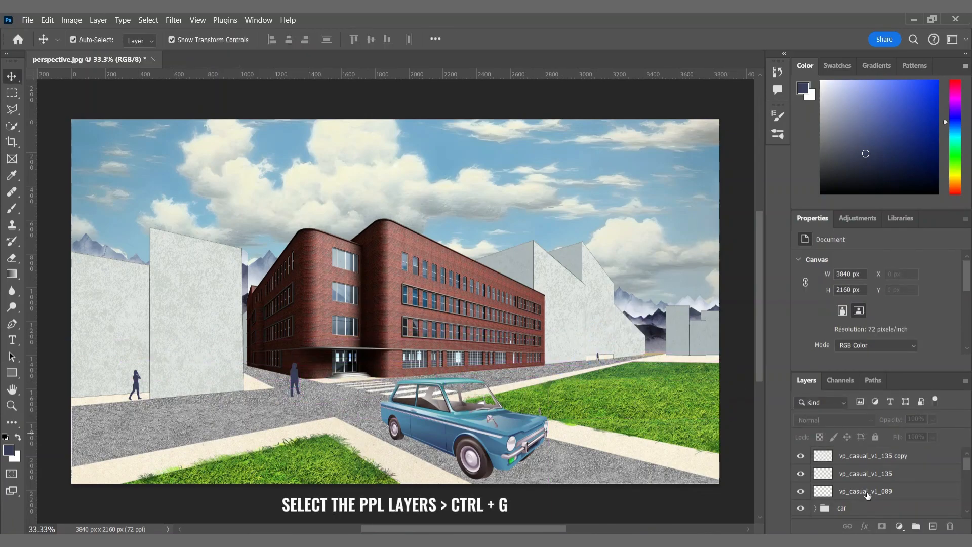
Group the three silhouette layers as ppl.
left_click(868, 493)
left_click(868, 456, "shift")
key("ctrl+g")
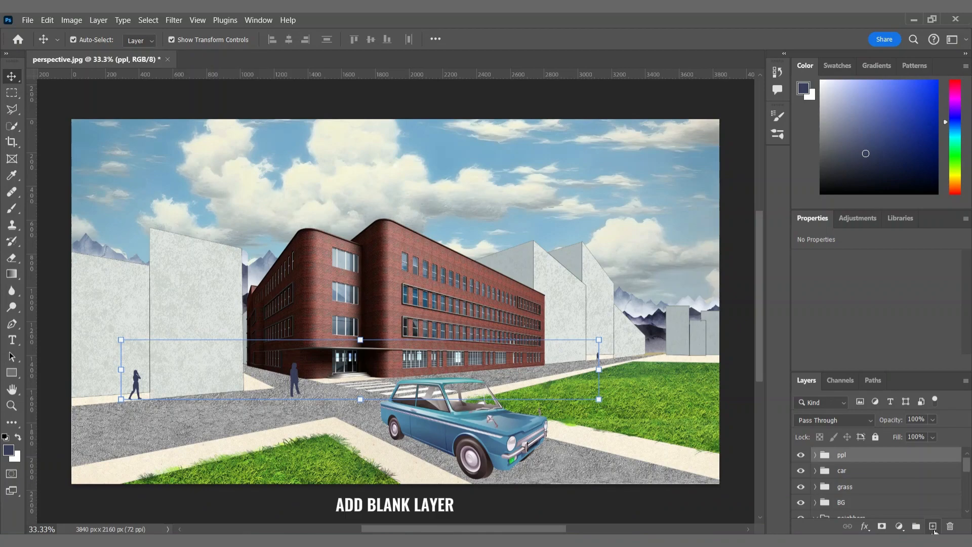
Render a Robinia tree on a new blank layer with Leaves Amount 33, Leaves Size 102 and Branches Height 198.
left_click(934, 528)
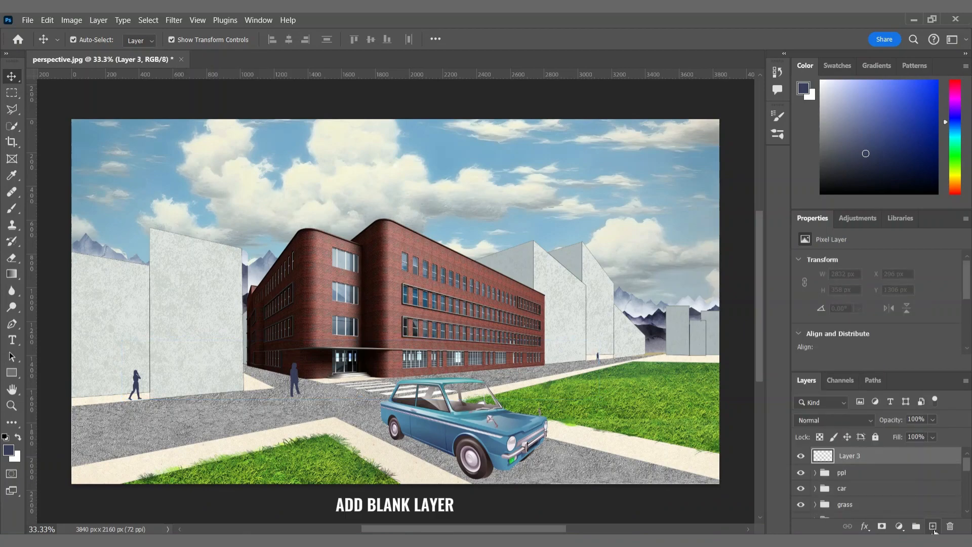
left_click(173, 20)
mouse_move(253, 236)
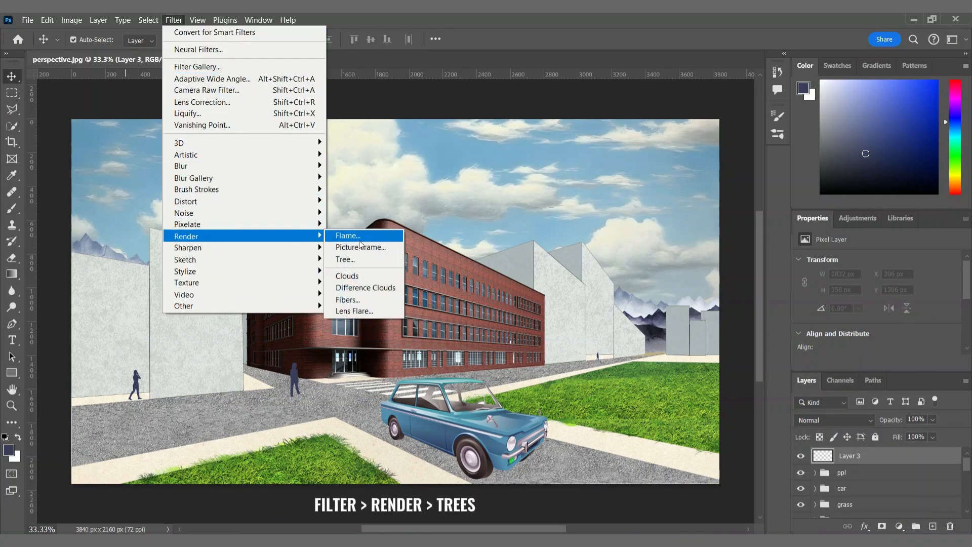
left_click(344, 259)
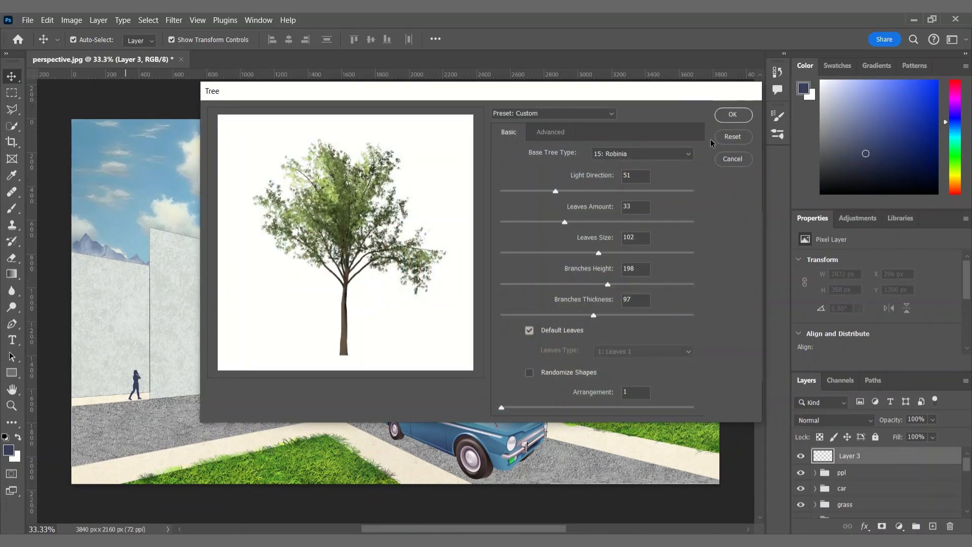
left_click(732, 115)
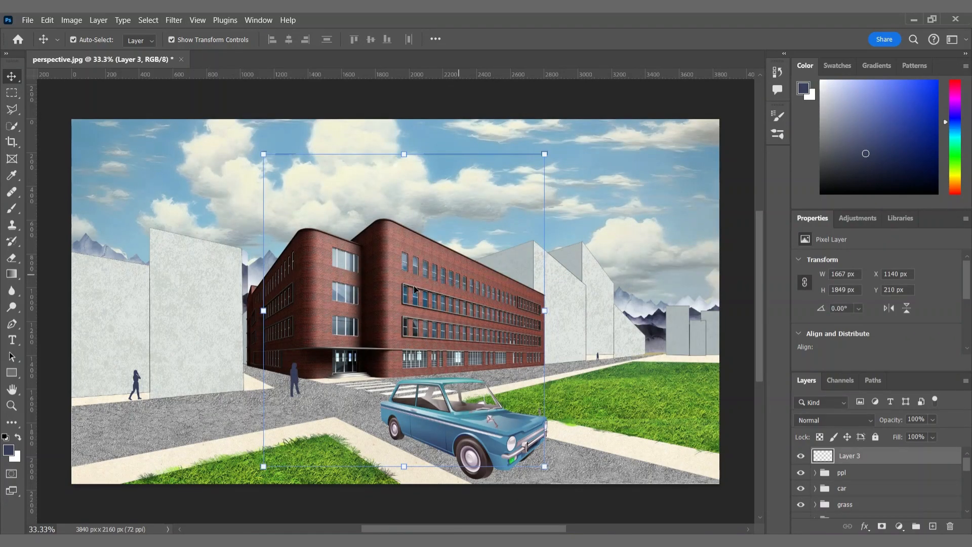
Shrink the rendered tree onto the image's right edge and place a smaller copy at the left edge beside the walking figure.
left_click_drag(404, 153, 404, 226)
left_click_drag(401, 318, 711, 331)
left_click_drag(738, 232, 738, 301)
left_click_drag(707, 346, 80, 366)
key("Return")
key("ctrl+alt+t")
key("Return")
Render a fuller Robinia tree on another new layer with Leaves Size 139 and Branches Height 107.
key("ctrl+shift+alt+n")
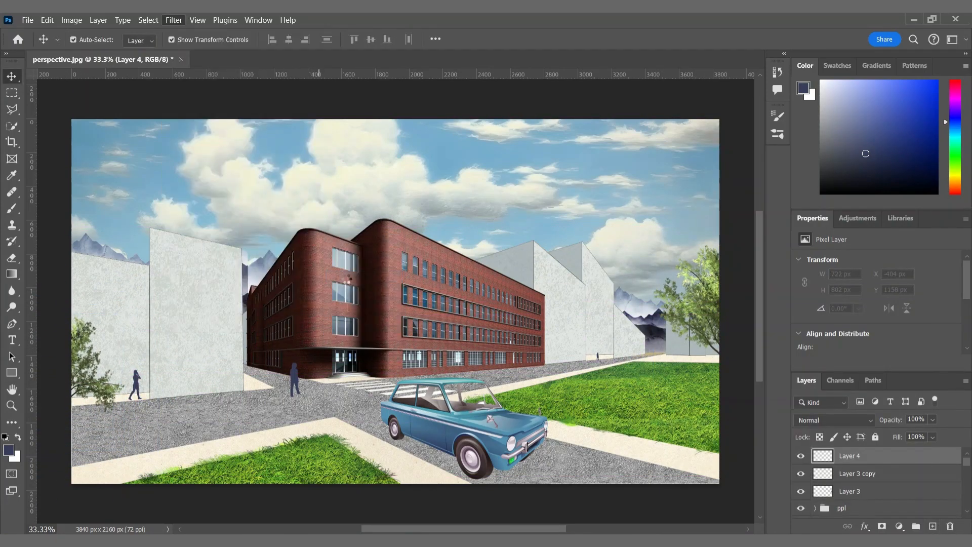
left_click(542, 223)
left_click(634, 252)
left_click(565, 223)
left_click(550, 284)
left_click(532, 284)
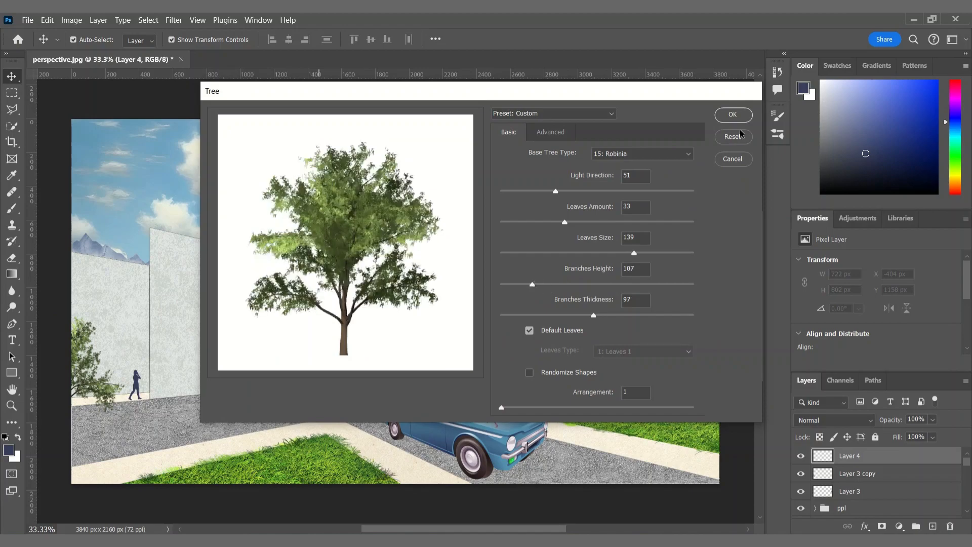
left_click(732, 115)
Scale the new tree down to about 18% and place it beside the brick building's left side, near the entrance.
left_click_drag(375, 159, 377, 411)
left_click_drag(385, 435, 258, 339)
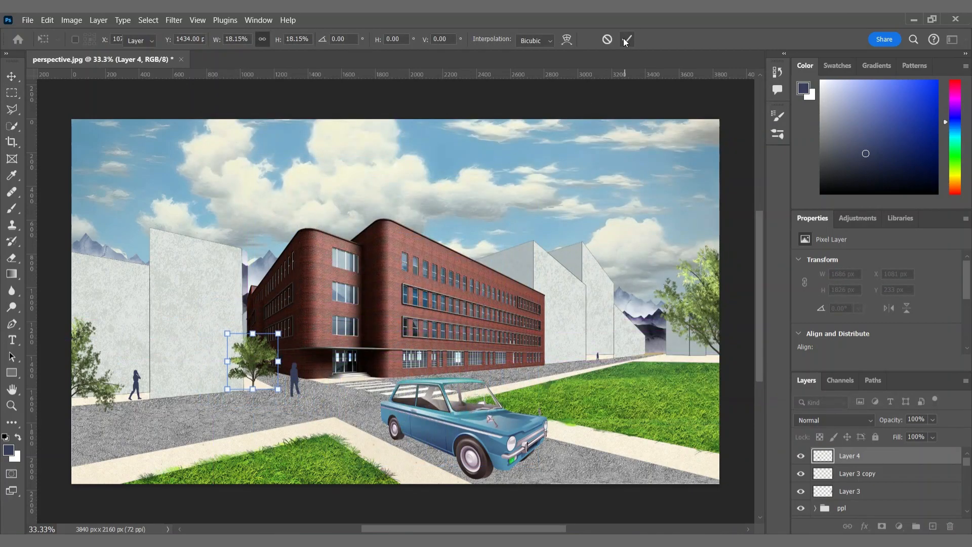
left_click(626, 40)
Render another Robinia tree on a new blank layer with Leaves Size 139 and Branches Height 91.
key("ctrl+shift+alt+n")
left_click(174, 20)
left_click(182, 28)
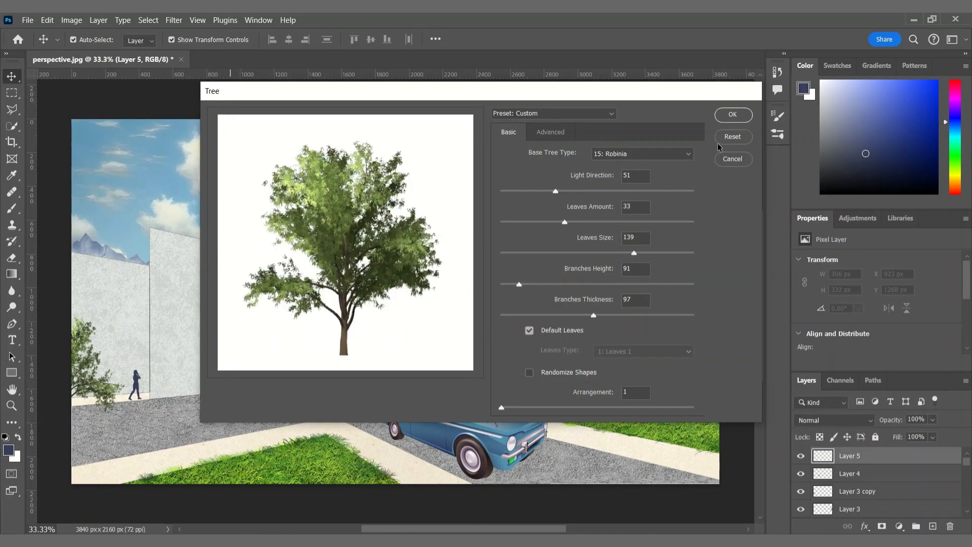
left_click(733, 114)
Shrink this tree onto the far end of the road and place a copy beside the brick building's right corner.
left_click_drag(393, 154, 393, 384)
left_click_drag(393, 425, 643, 346)
left_click_drag(643, 307, 560, 347)
key("Return")
left_click(697, 355)
left_click(574, 341)
Render one more Robinia tree on a new blank layer.
key("ctrl+shift+alt+n")
left_click(174, 19)
left_click(183, 28)
left_click(732, 115)
Enlarge this tree to about 1630 by 1854 px and place it partly outside the image's left edge as a foreground tree.
left_click_drag(395, 156, 387, 332)
left_click_drag(393, 380, 68, 363)
left_click_drag(71, 315, 71, 189)
left_click_drag(132, 291, 114, 201)
left_click_drag(167, 360, 213, 412)
left_click_drag(207, 203, 196, 207)
key("Return")
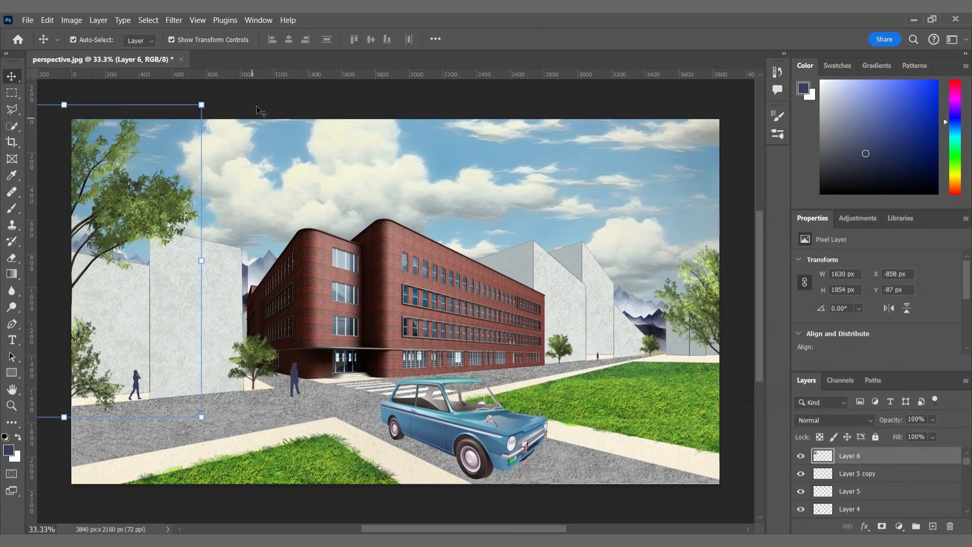
Duplicate the foreground tree and place reduced copies along the distant road and beside the tree at the image's right edge.
left_click_drag(95, 204, 430, 254, "alt")
left_click_drag(399, 154, 400, 391)
left_click_drag(400, 428, 618, 349)
left_click_drag(617, 309, 612, 343)
key("Return")
left_click_drag(626, 320, 656, 346)
key("Return")
left_click(733, 316)
key("ctrl+t")
key("Return")
left_click(667, 349)
left_click(746, 373)
Group all the tree layers as trees.
left_click(879, 455)
scroll(879, 480, "down", 1)
scroll(879, 481, "down", 2)
left_click(873, 493, "shift")
key("ctrl+g")
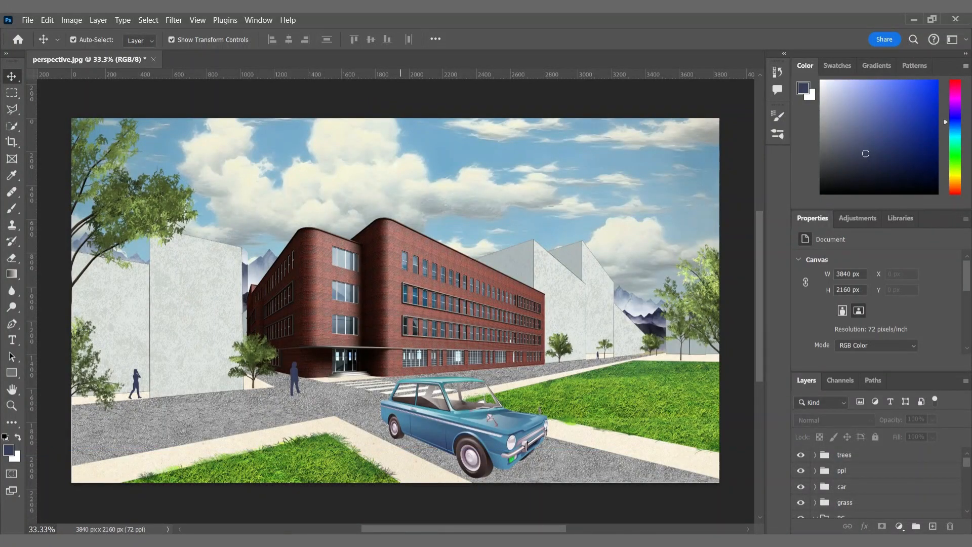
Place the Birds-PNG-Image file at about 794 px wide in the sky above the brick building.
left_click(436, 488)
left_click(434, 347)
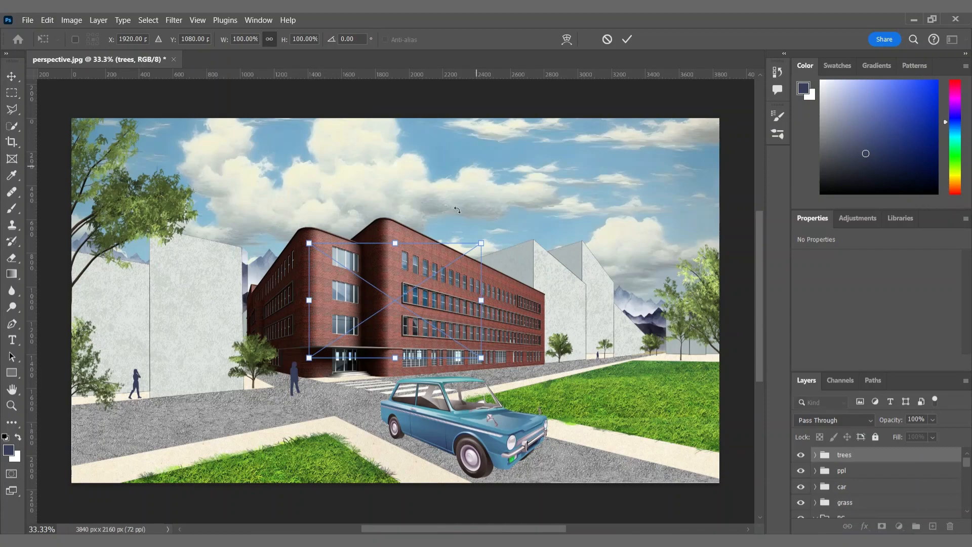
left_click_drag(396, 303, 474, 173)
left_click_drag(473, 116, 472, 130)
left_click(627, 40)
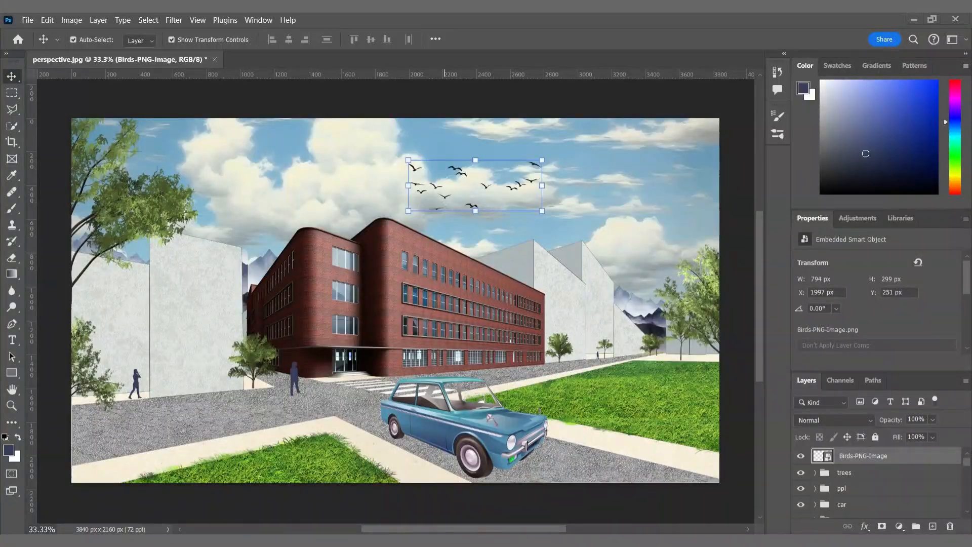
Place the pexels-eva-bronzini-7598248 paper texture from the file browser and fit it to the full canvas height at the left edge.
key("alt+Tab")
left_click_drag(800, 181, 253, 320)
left_click_drag(445, 246, 409, 217)
key("Return")
Duplicate the paper texture across the rest of the canvas and merge the texture layers into one.
key("ctrl+j")
left_click_drag(355, 335, 601, 332)
left_click(857, 492, "shift")
key("ctrl+e")
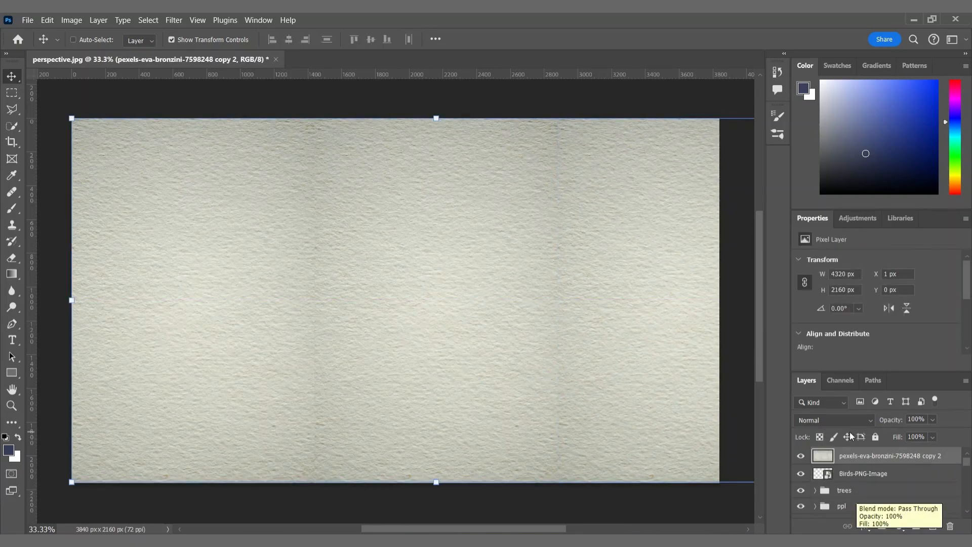
Set the merged paper texture to Soft Light at 62% opacity and compare the image with and without it.
left_click(833, 420)
left_click(827, 354)
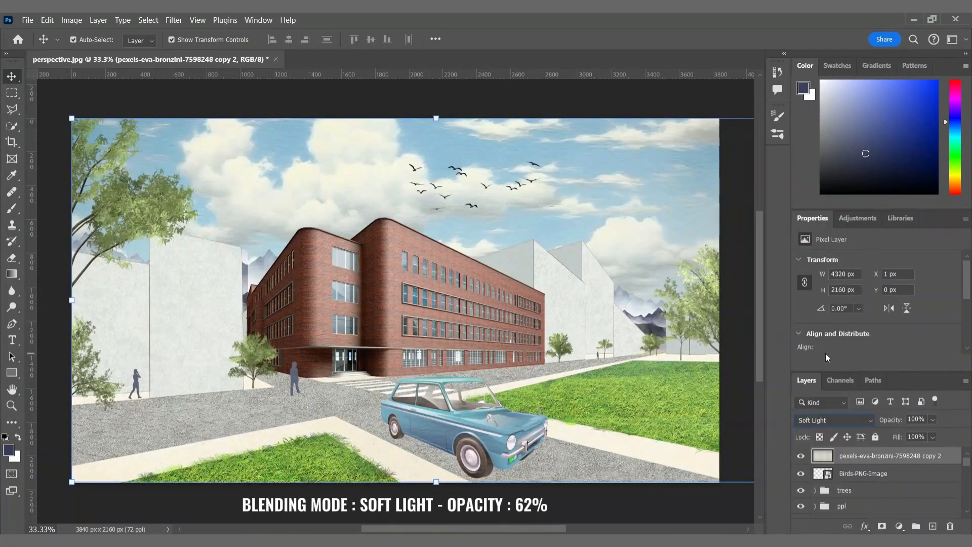
left_click_drag(933, 422, 925, 435)
left_click(803, 457)
left_click(803, 457)
left_click(724, 512)
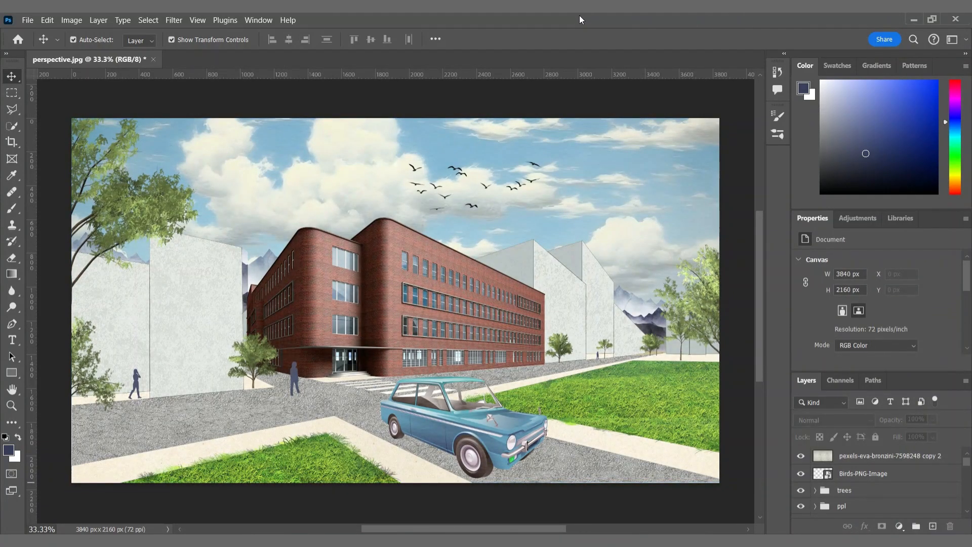